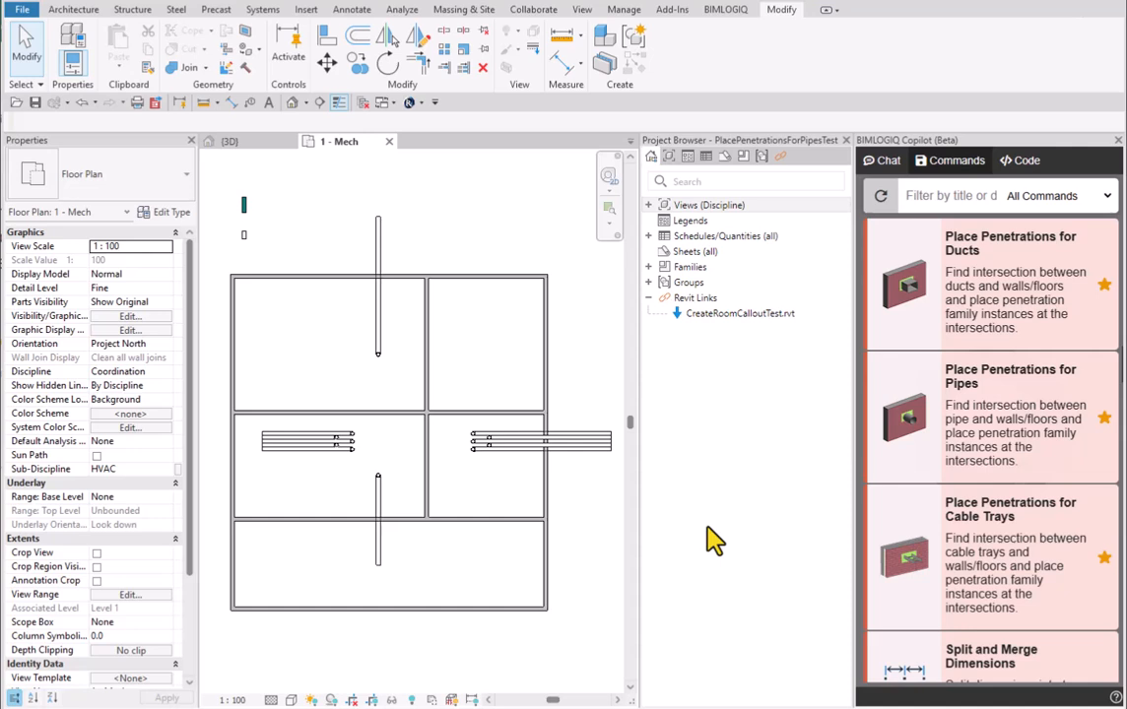
Open the Place Penetrations for Pipes command and window-select the two pipe runs crossing the upper and lower horizontal walls
{"action": "left_click", "coordinate": [891, 458]}
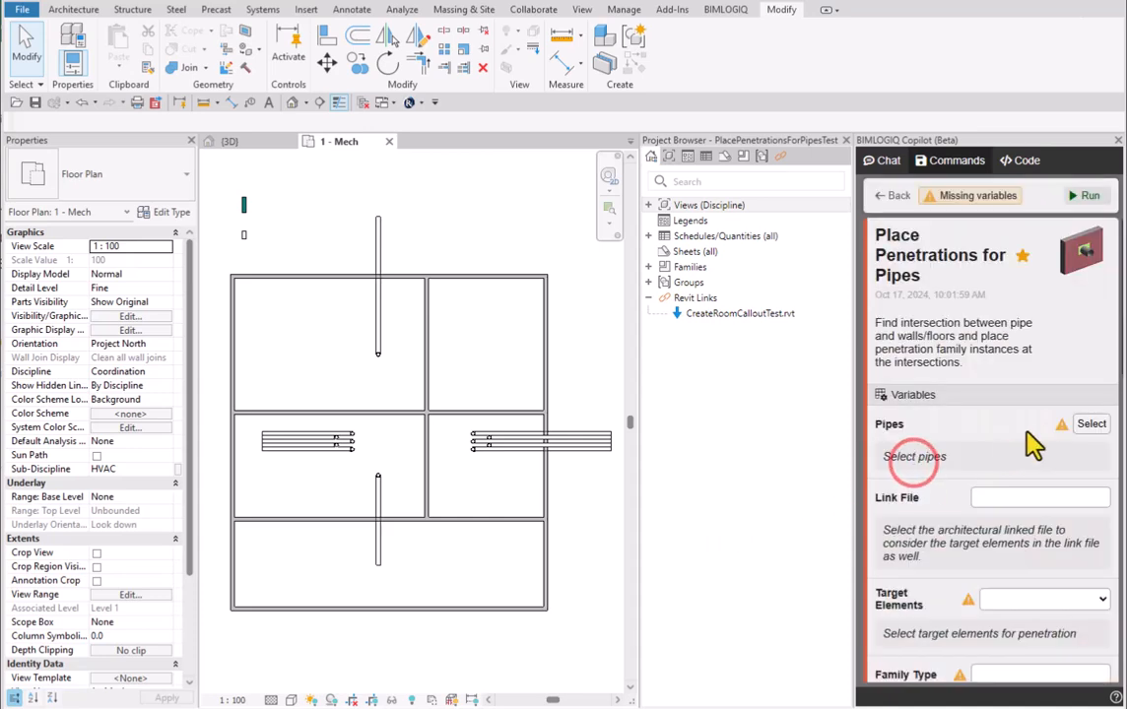
{"action": "left_click", "coordinate": [1090, 426]}
{"action": "left_click_drag", "start_coordinate": [326, 196], "coordinate": [403, 593]}
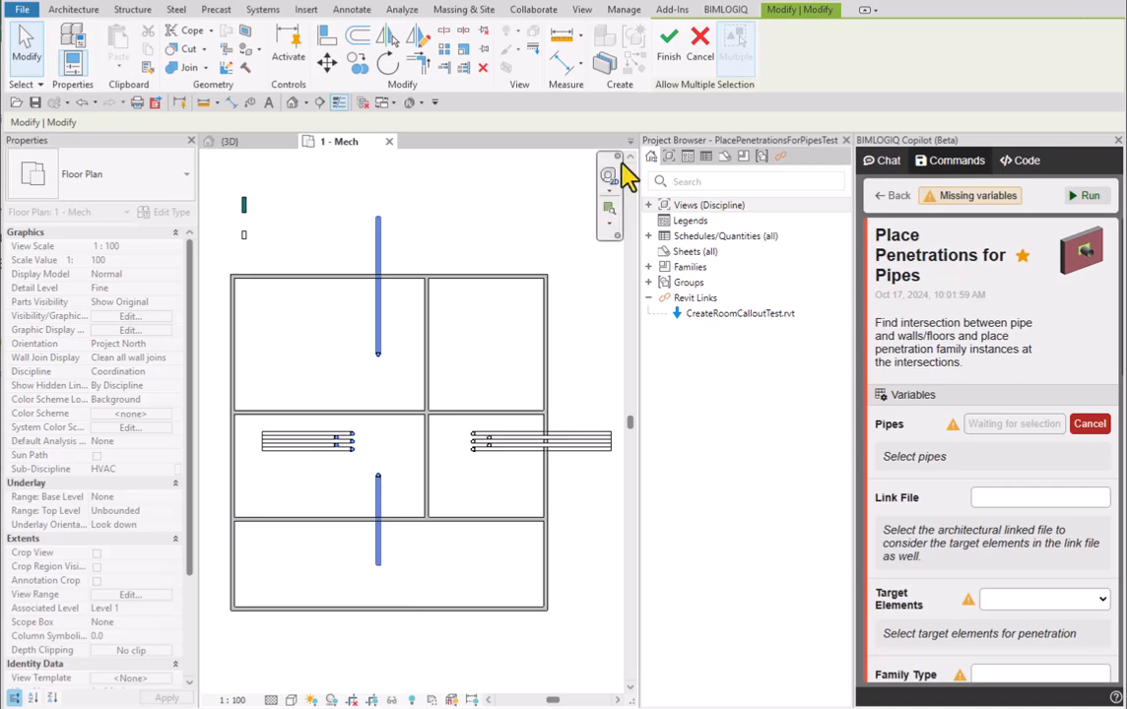
{"action": "left_click", "coordinate": [662, 65]}
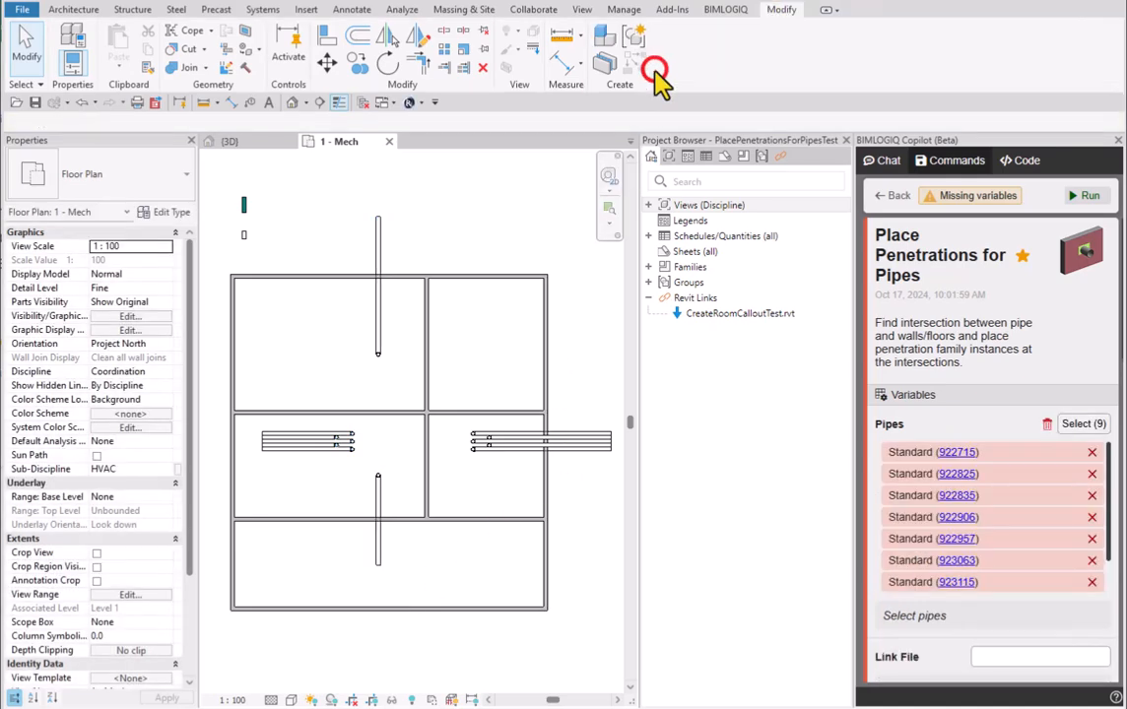
Choose CreateRoomCalloutTest.rvt as the link file and set the target elements to Walls
{"action": "scroll", "coordinate": [1004, 433], "scroll_direction": "down", "scroll_amount": 3}
{"action": "left_click", "coordinate": [1004, 420]}
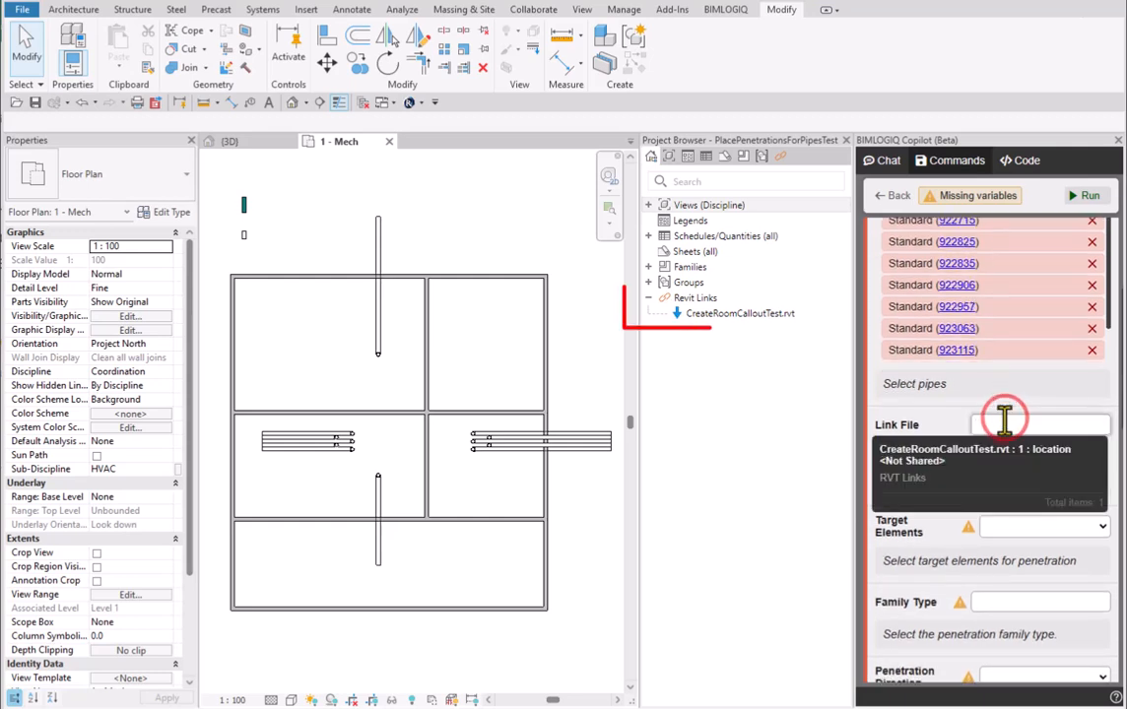
{"action": "left_click", "coordinate": [1083, 465]}
{"action": "scroll", "coordinate": [1083, 453], "scroll_direction": "down", "scroll_amount": 3}
{"action": "left_click", "coordinate": [1080, 417]}
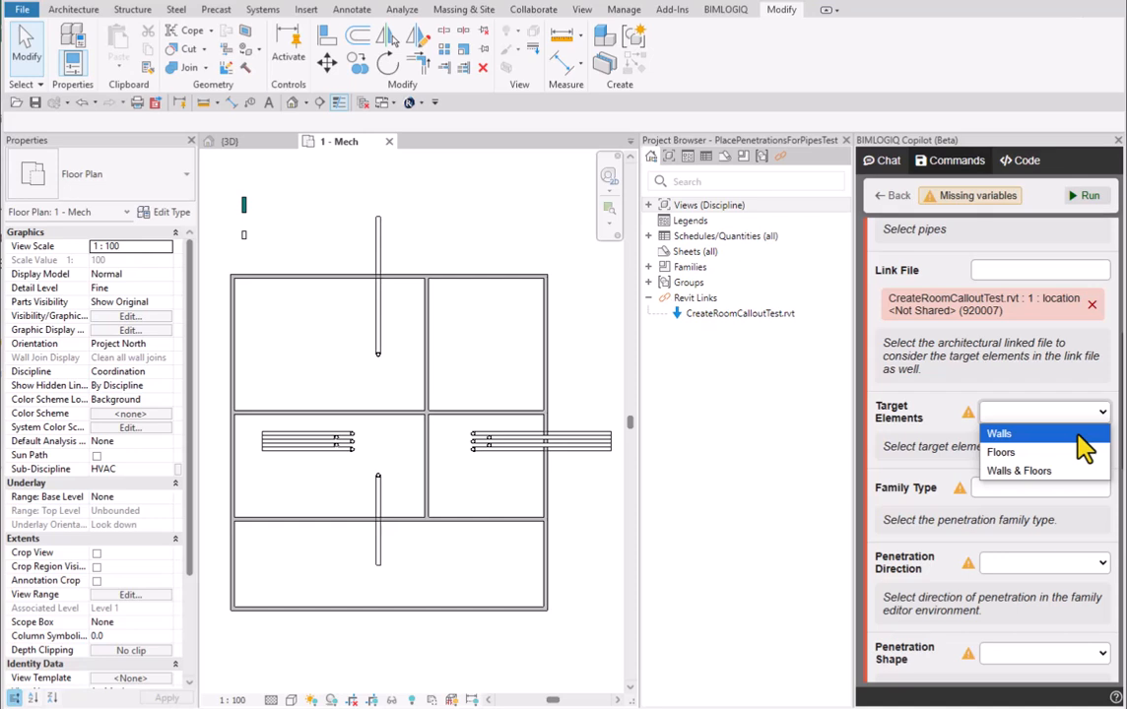
{"action": "left_click", "coordinate": [1081, 435]}
Set the penetration family type to CLEAR PENO of the CLT_CircularDuctPeno family
{"action": "scroll", "coordinate": [1079, 424], "scroll_direction": "down", "scroll_amount": 1}
{"action": "left_click", "coordinate": [1077, 410]}
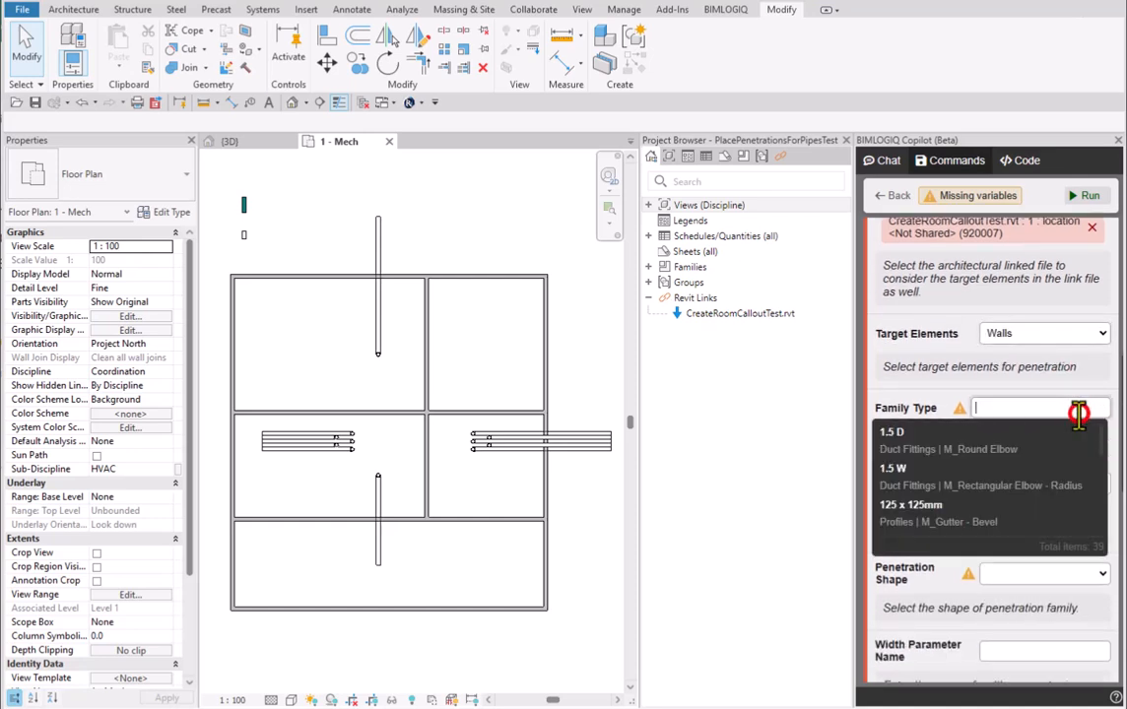
{"action": "type", "text": "c"}
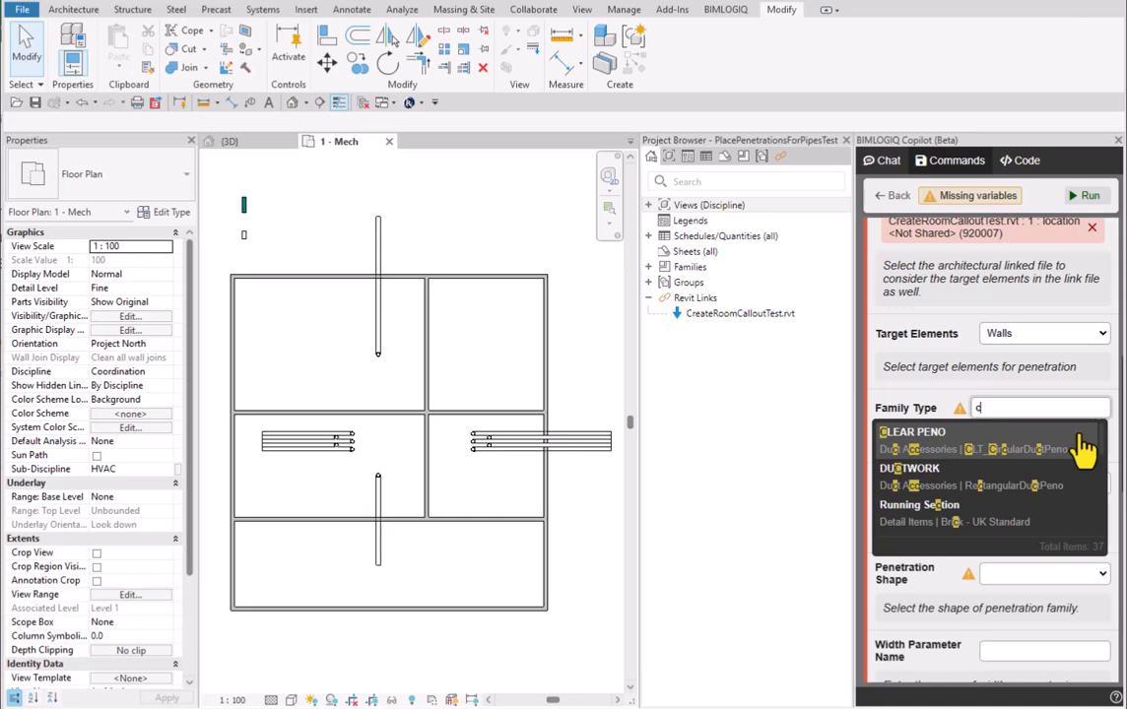
{"action": "left_click", "coordinate": [1083, 445]}
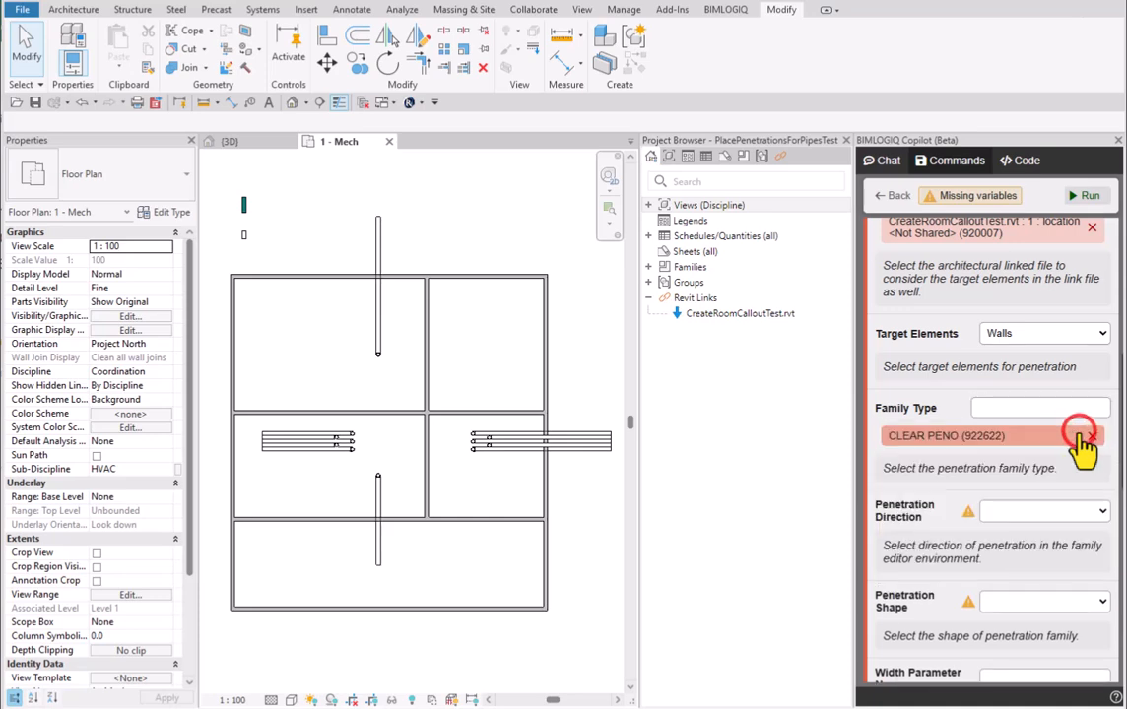
Set the penetration direction to X and the penetration shape to Circular
{"action": "scroll", "coordinate": [1081, 441], "scroll_direction": "down", "scroll_amount": 1}
{"action": "left_click", "coordinate": [1082, 441]}
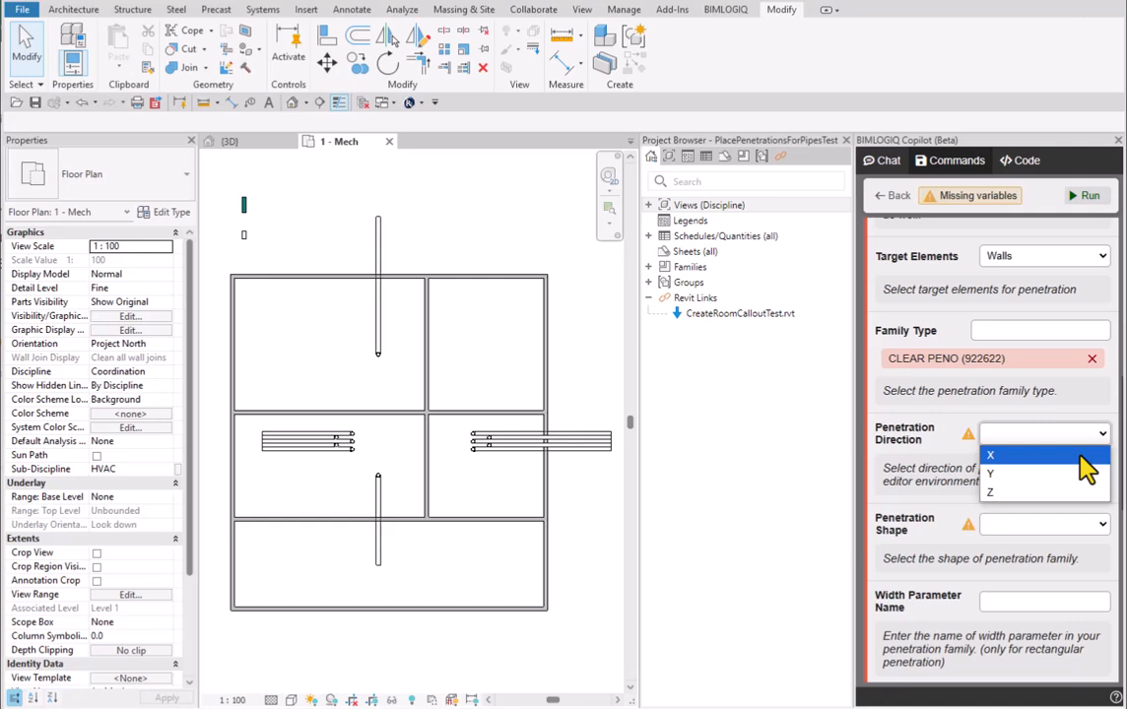
{"action": "left_click", "coordinate": [1081, 456]}
{"action": "scroll", "coordinate": [1083, 455], "scroll_direction": "down", "scroll_amount": 1}
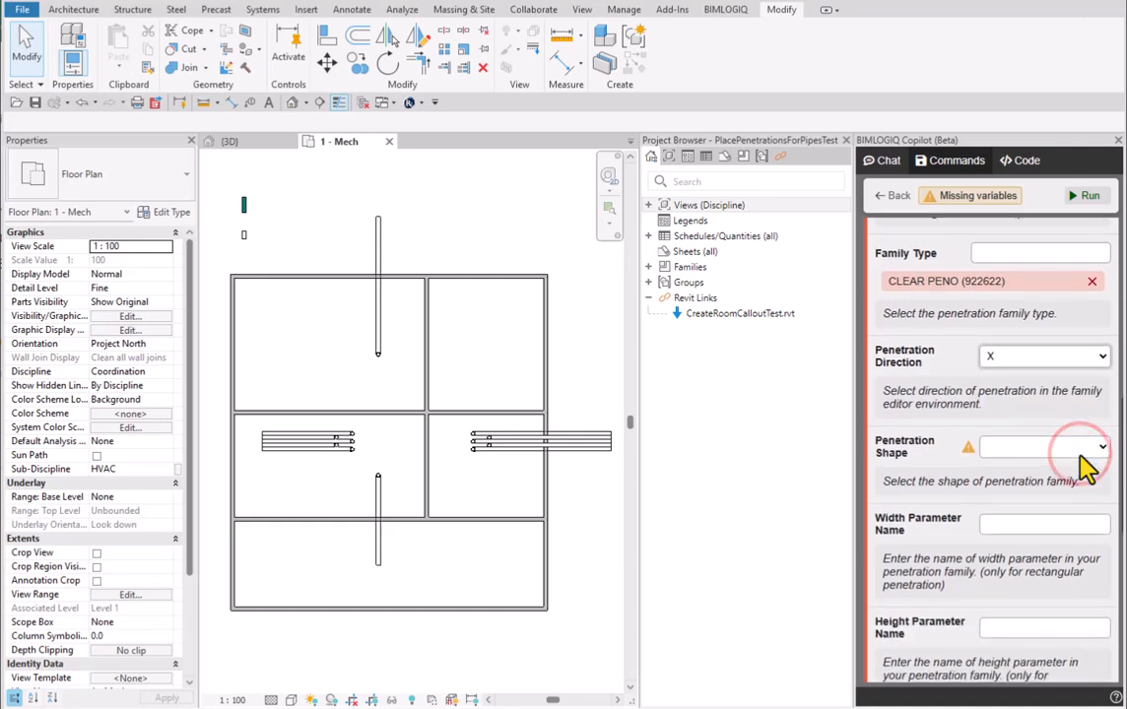
{"action": "left_click", "coordinate": [1081, 449]}
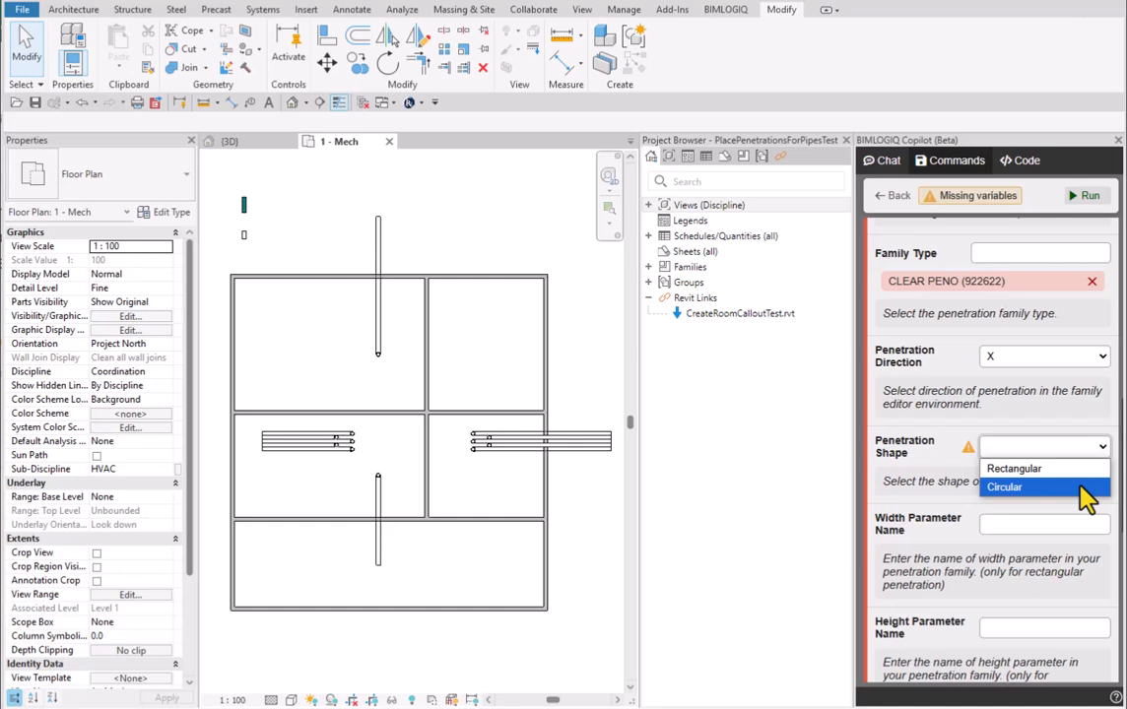
{"action": "left_click", "coordinate": [1081, 488]}
Check the circular penetration's properties in the plan and enter Diameter and Peno Thickness as the diameter and thickness parameter names
{"action": "scroll", "coordinate": [1083, 487], "scroll_direction": "down", "scroll_amount": 2}
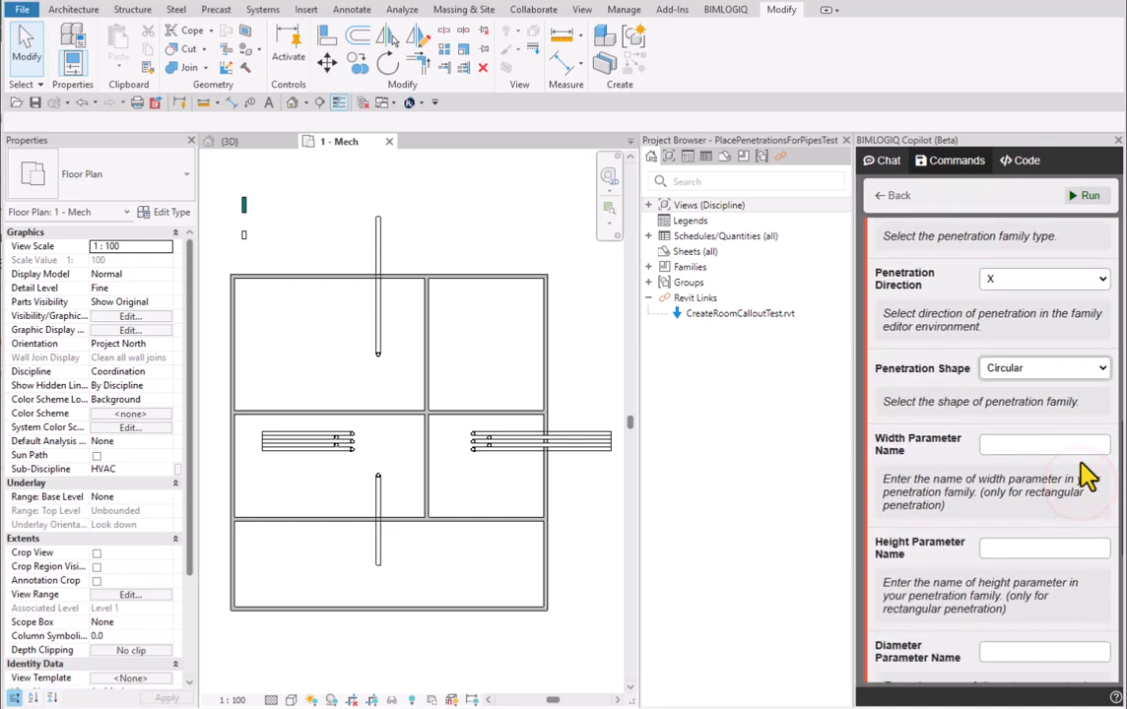
{"action": "scroll", "coordinate": [1086, 477], "scroll_direction": "down", "scroll_amount": 2}
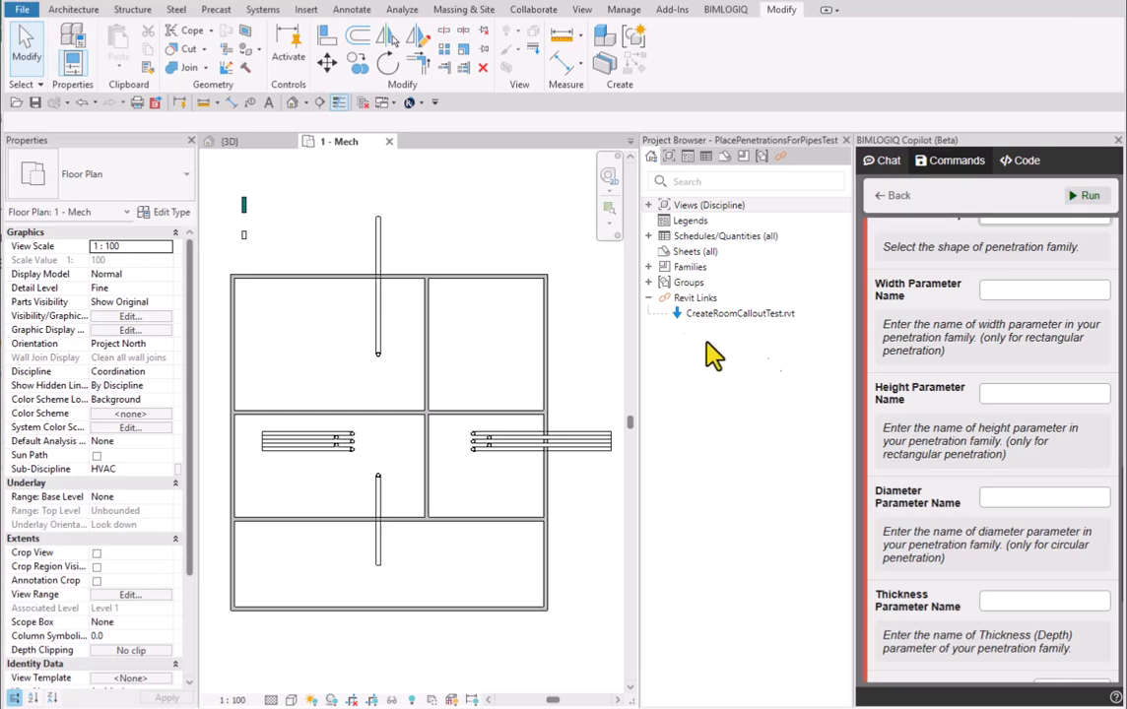
{"action": "left_click_drag", "start_coordinate": [241, 207], "coordinate": [185, 146]}
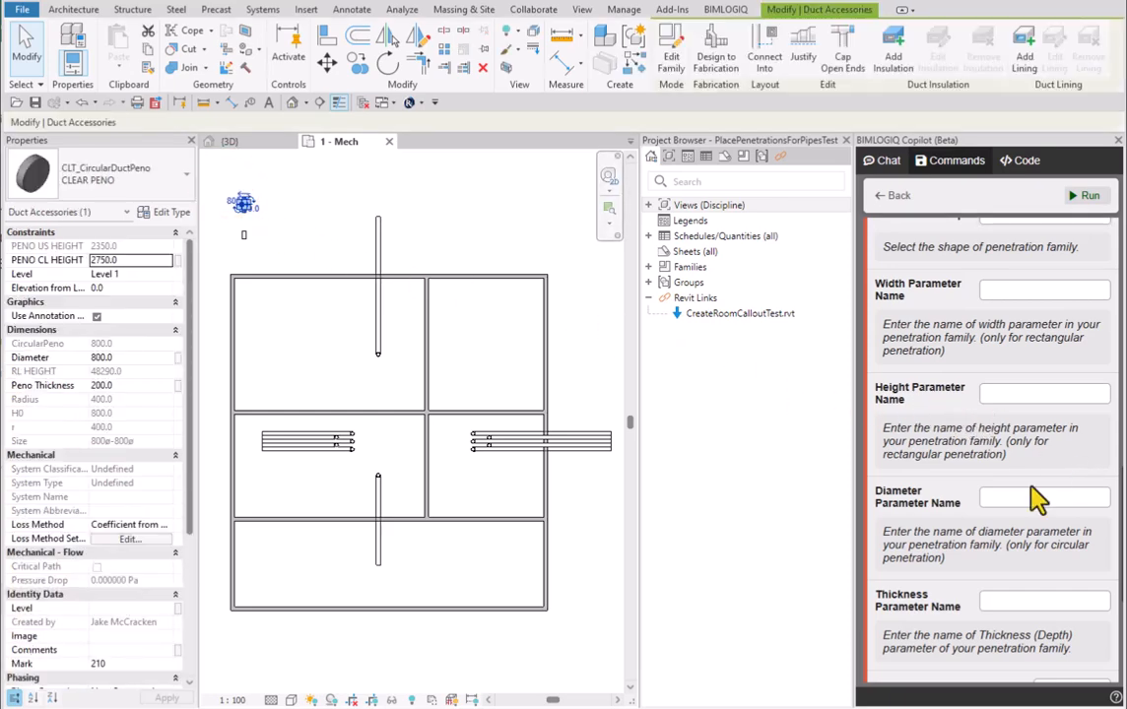
{"action": "left_click", "coordinate": [985, 498]}
{"action": "type", "text": "Diameter"}
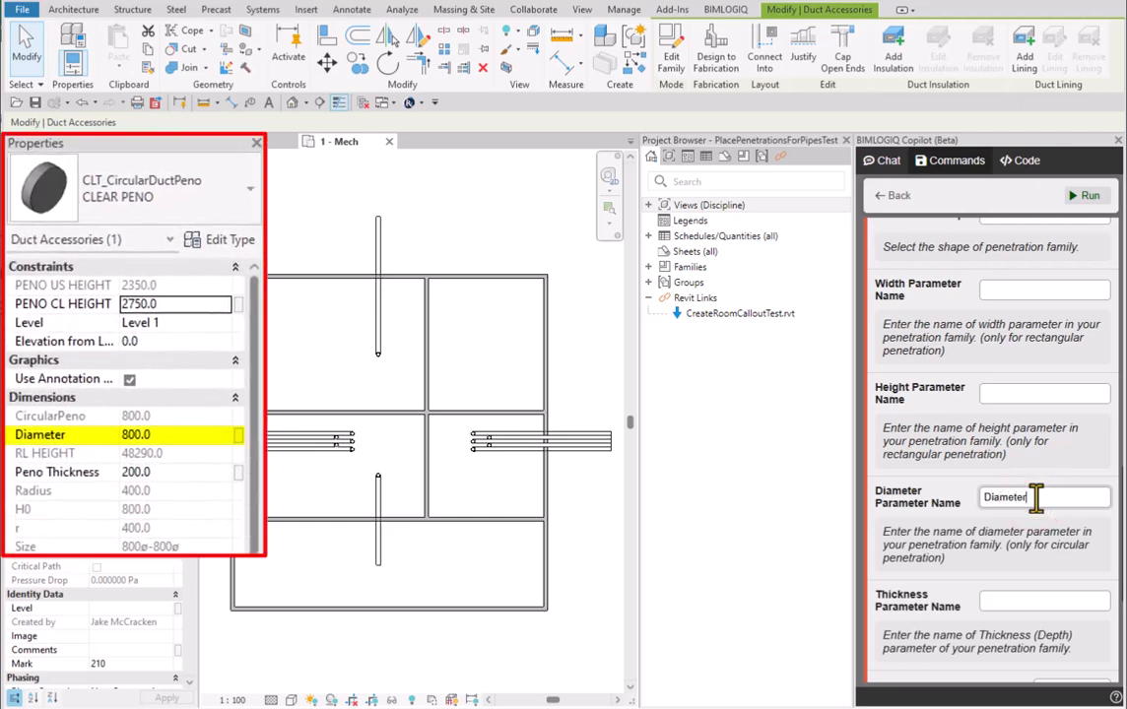
{"action": "left_click", "coordinate": [1039, 601]}
{"action": "type", "text": "Peno Thick"}
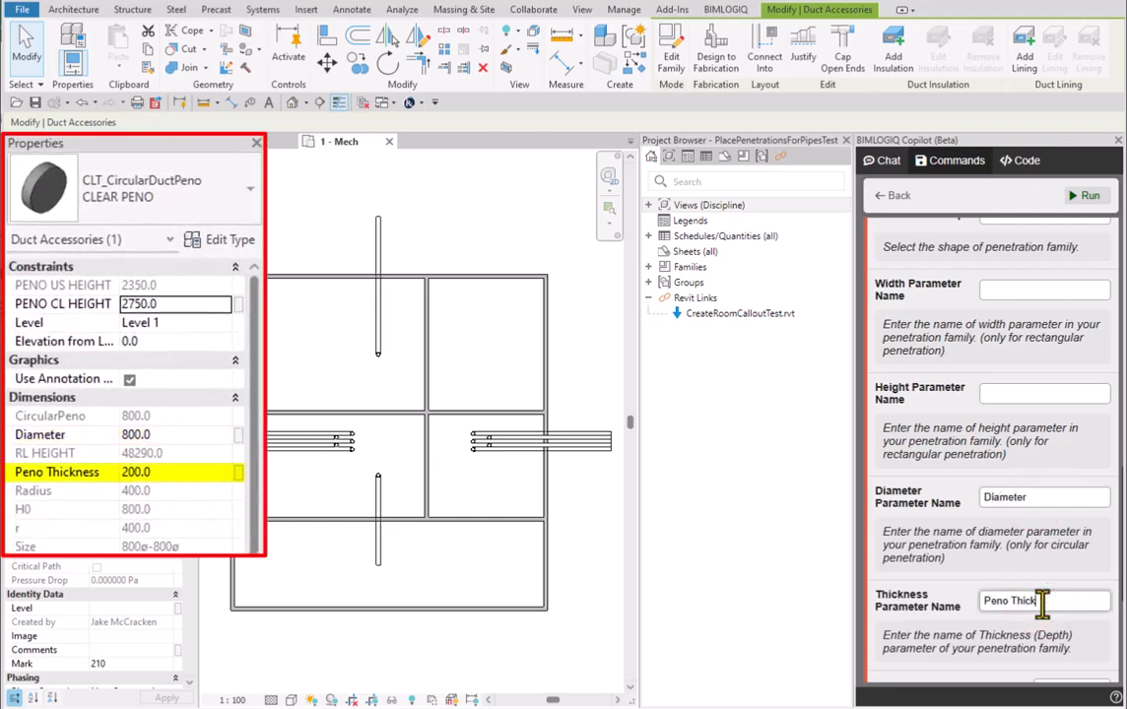
{"action": "type", "text": "ness"}
Set the gap to 20 mm and run the pipe penetration command without merging penetrations
{"action": "scroll", "coordinate": [1042, 605], "scroll_direction": "down", "scroll_amount": 3}
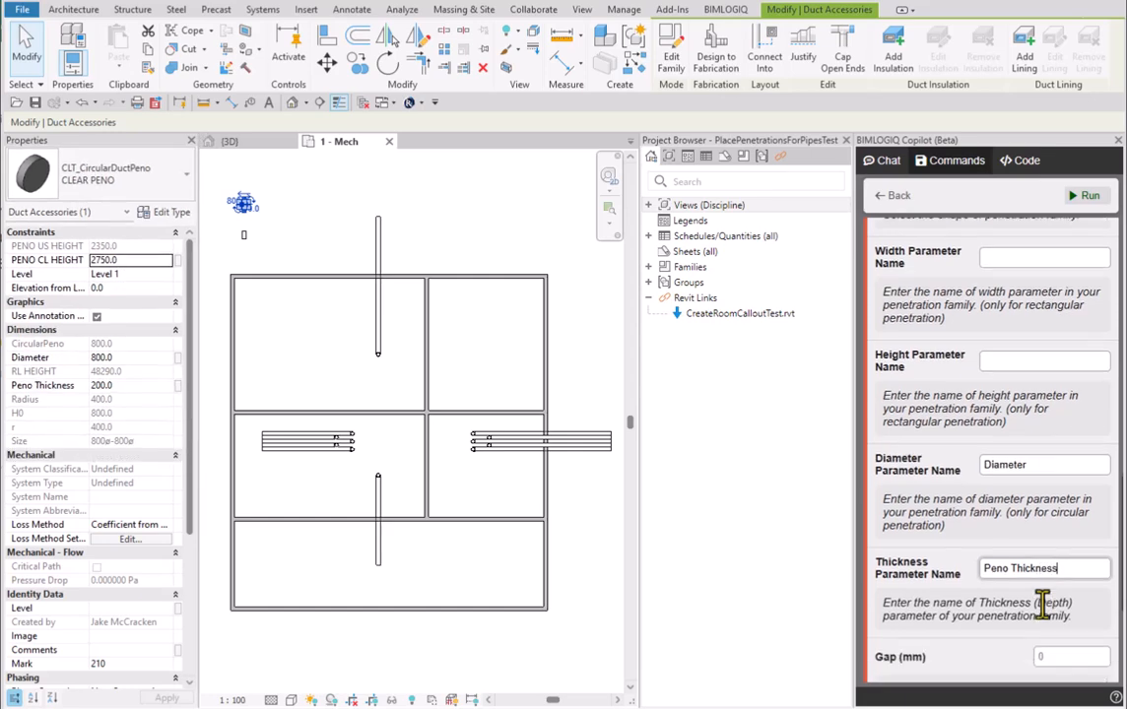
{"action": "scroll", "coordinate": [1042, 606], "scroll_direction": "down", "scroll_amount": 2}
{"action": "left_click", "coordinate": [1081, 457]}
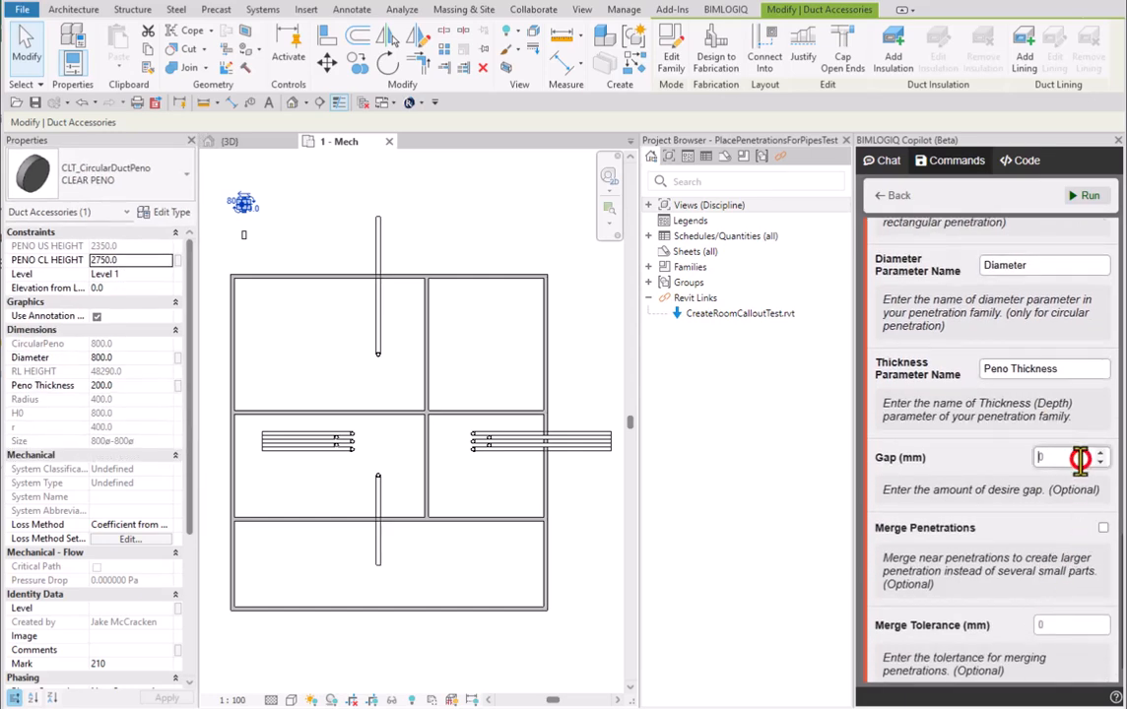
{"action": "type", "text": "2"}
{"action": "scroll", "coordinate": [1081, 457], "scroll_direction": "down", "scroll_amount": 1}
{"action": "left_click", "coordinate": [1083, 497]}
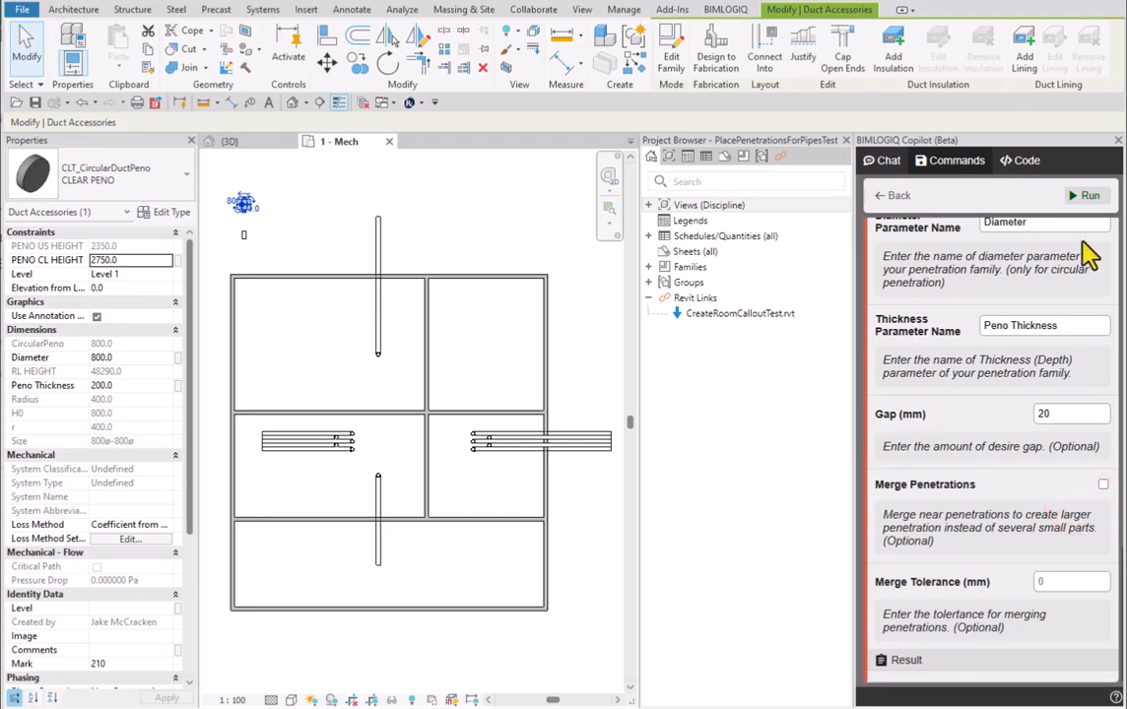
{"action": "left_click", "coordinate": [1085, 196]}
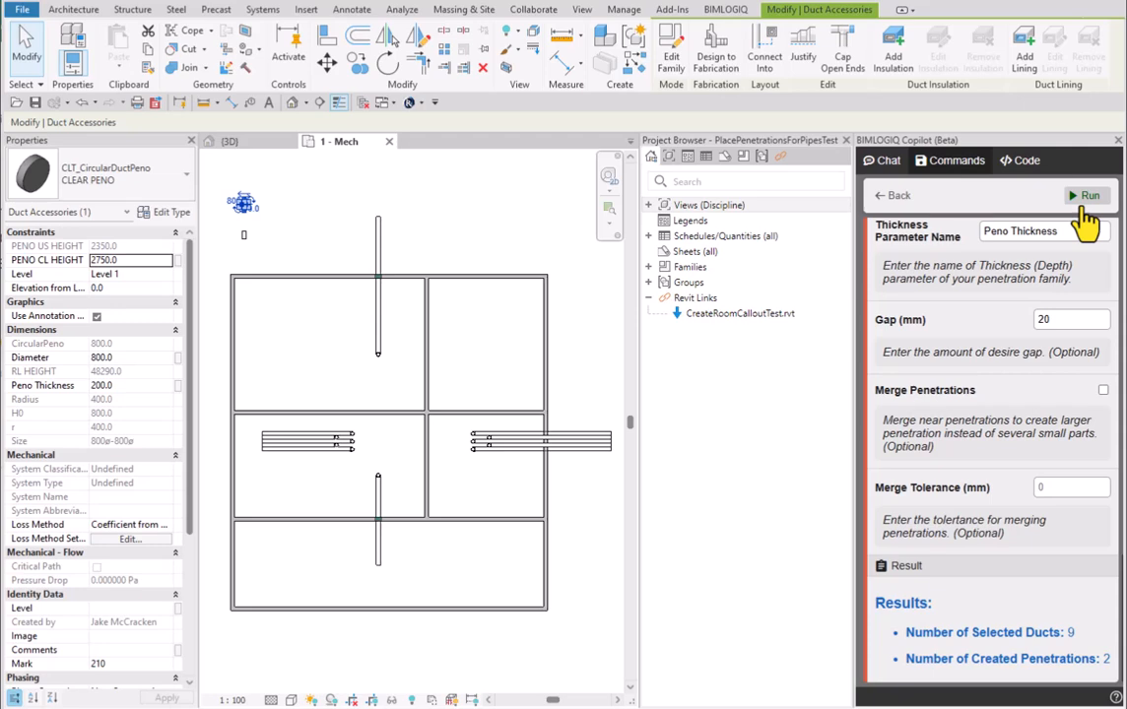
Select both circular penetrations where the vertical pipe runs cross the walls and examine them in the floor plan
{"action": "left_click", "coordinate": [551, 193]}
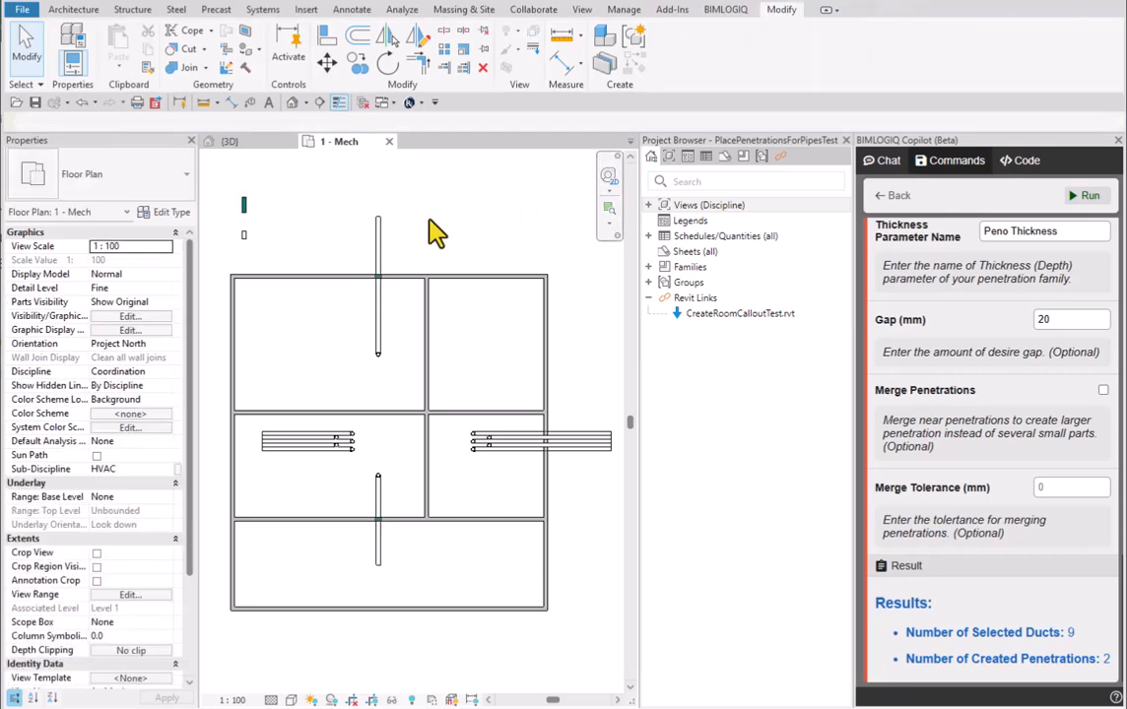
{"action": "left_click", "coordinate": [379, 280]}
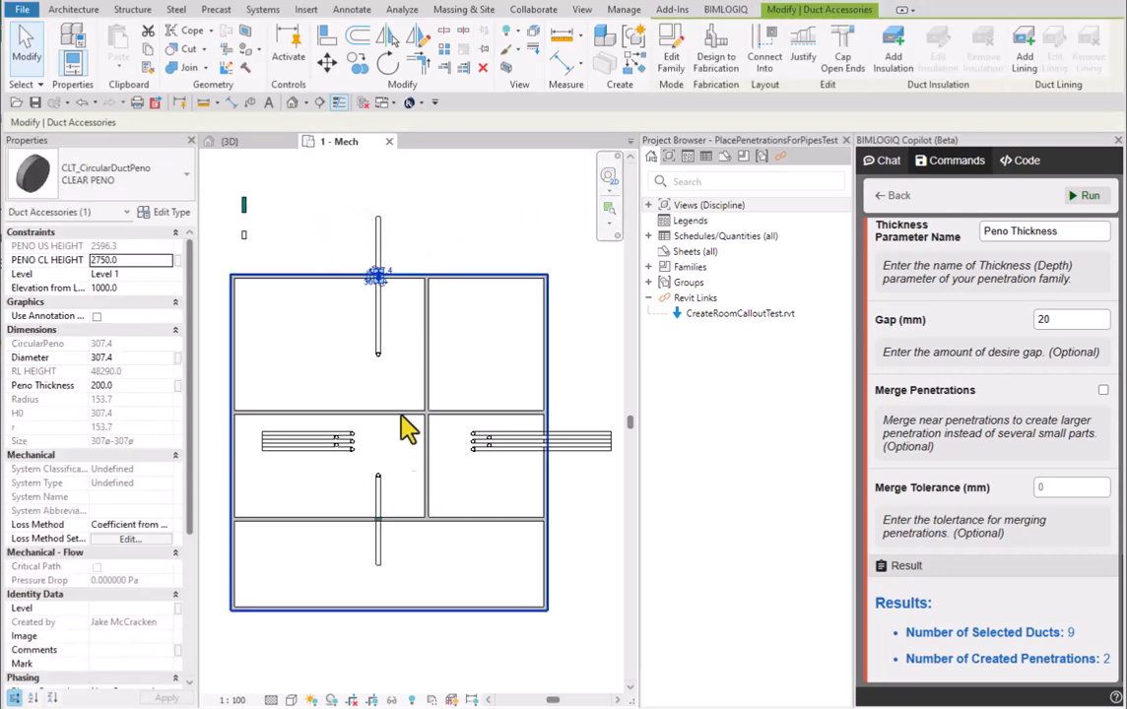
{"action": "left_click", "coordinate": [369, 515], "text": "ctrl"}
{"action": "scroll", "coordinate": [388, 288], "scroll_direction": "up", "scroll_amount": 4}
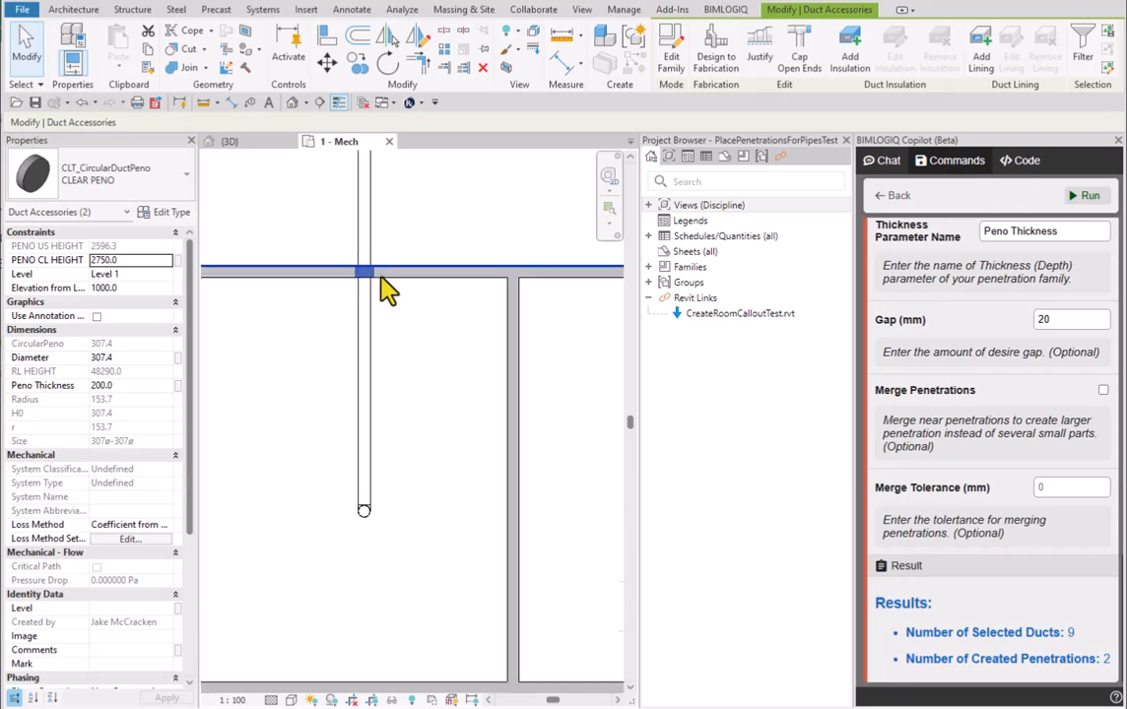
{"action": "scroll", "coordinate": [382, 280], "scroll_direction": "down", "scroll_amount": 1}
{"action": "scroll", "coordinate": [389, 290], "scroll_direction": "down", "scroll_amount": 2}
{"action": "scroll", "coordinate": [378, 618], "scroll_direction": "up", "scroll_amount": 4}
{"action": "scroll", "coordinate": [374, 621], "scroll_direction": "down", "scroll_amount": 1}
{"action": "scroll", "coordinate": [375, 622], "scroll_direction": "down", "scroll_amount": 5}
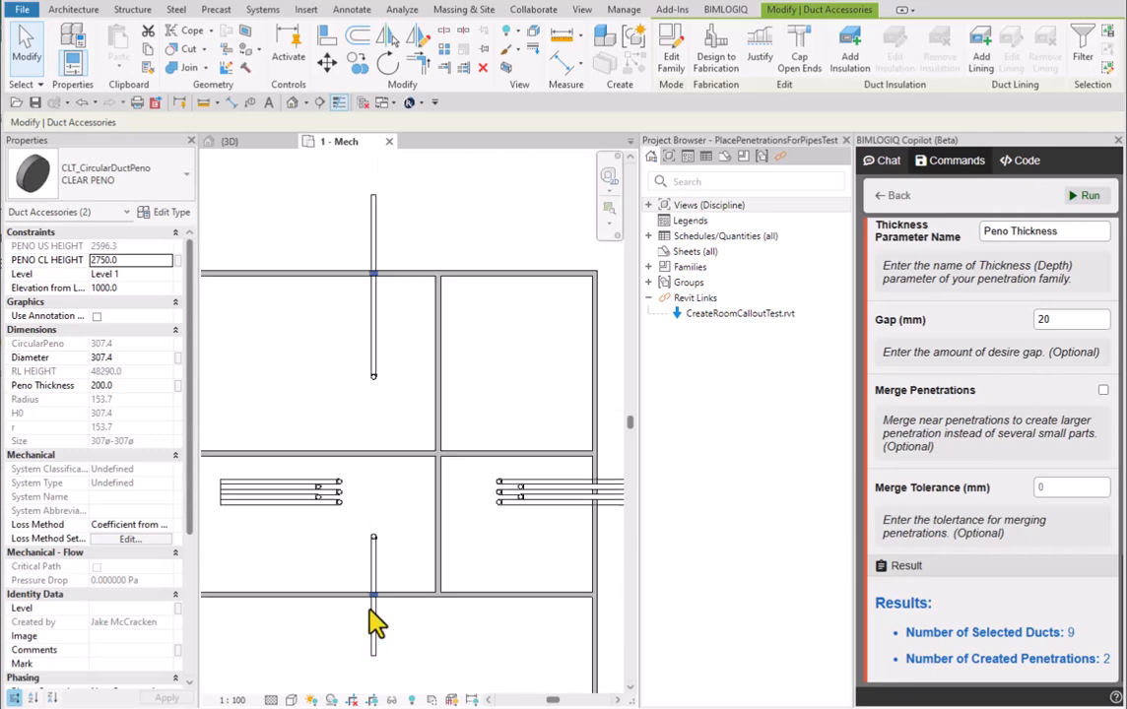
Examine the selected penetrations in the 3D view, return to the 1 - Mech plan and clear the selection
{"action": "left_click", "coordinate": [269, 144]}
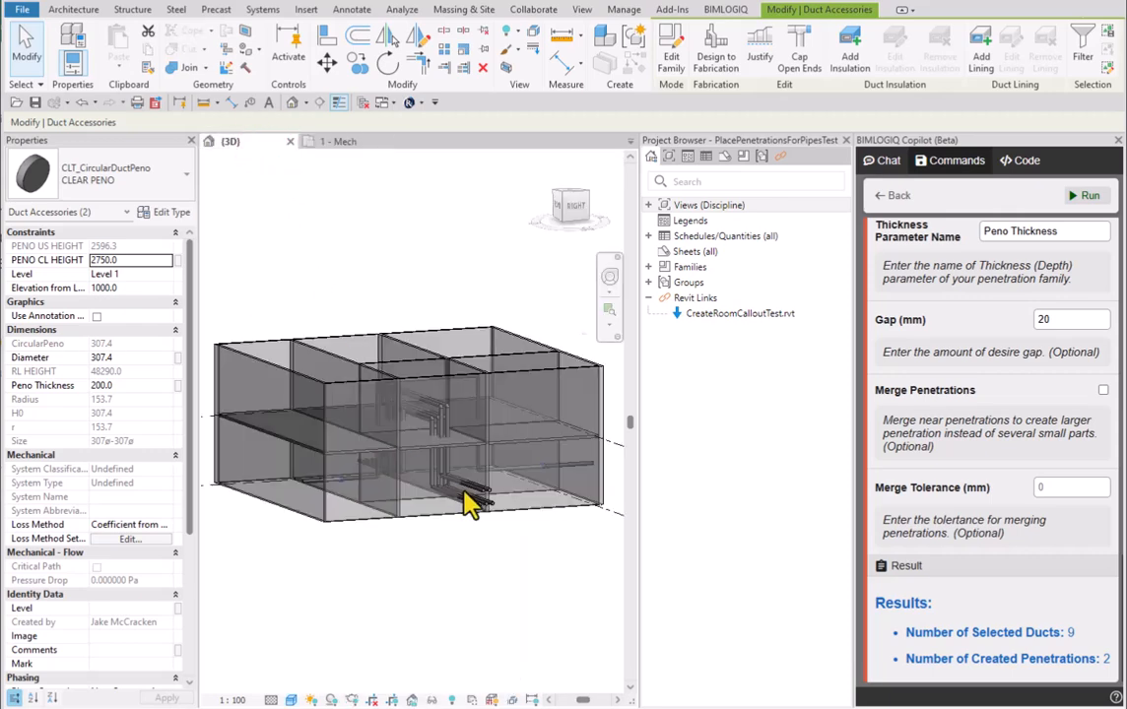
{"action": "scroll", "coordinate": [465, 503], "scroll_direction": "up", "scroll_amount": 3}
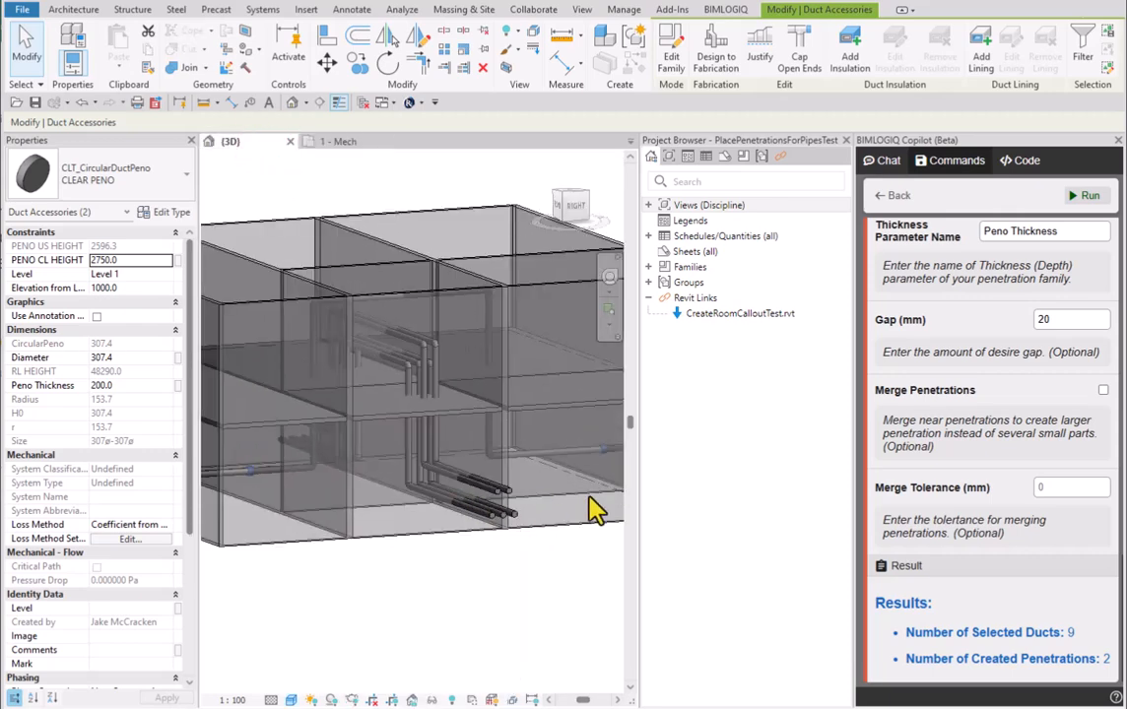
{"action": "scroll", "coordinate": [594, 509], "scroll_direction": "down", "scroll_amount": 2}
{"action": "scroll", "coordinate": [345, 561], "scroll_direction": "down", "scroll_amount": 2}
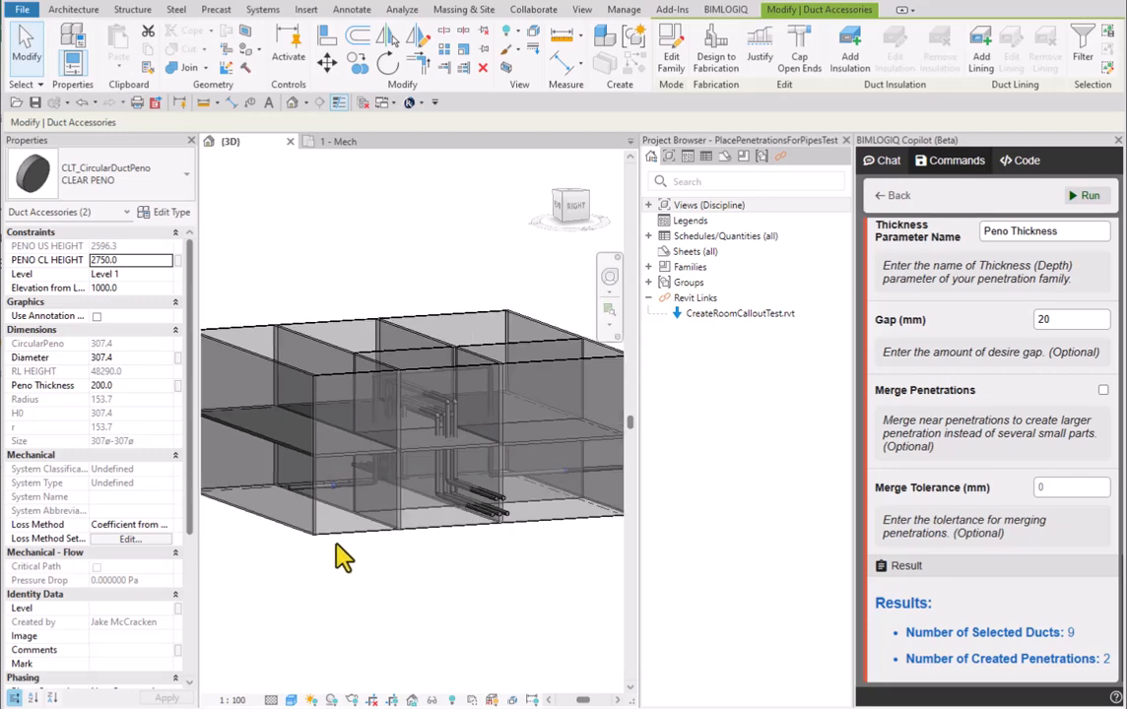
{"action": "scroll", "coordinate": [410, 433], "scroll_direction": "down", "scroll_amount": 2}
{"action": "left_click", "coordinate": [334, 142]}
{"action": "key", "text": "Escape"}
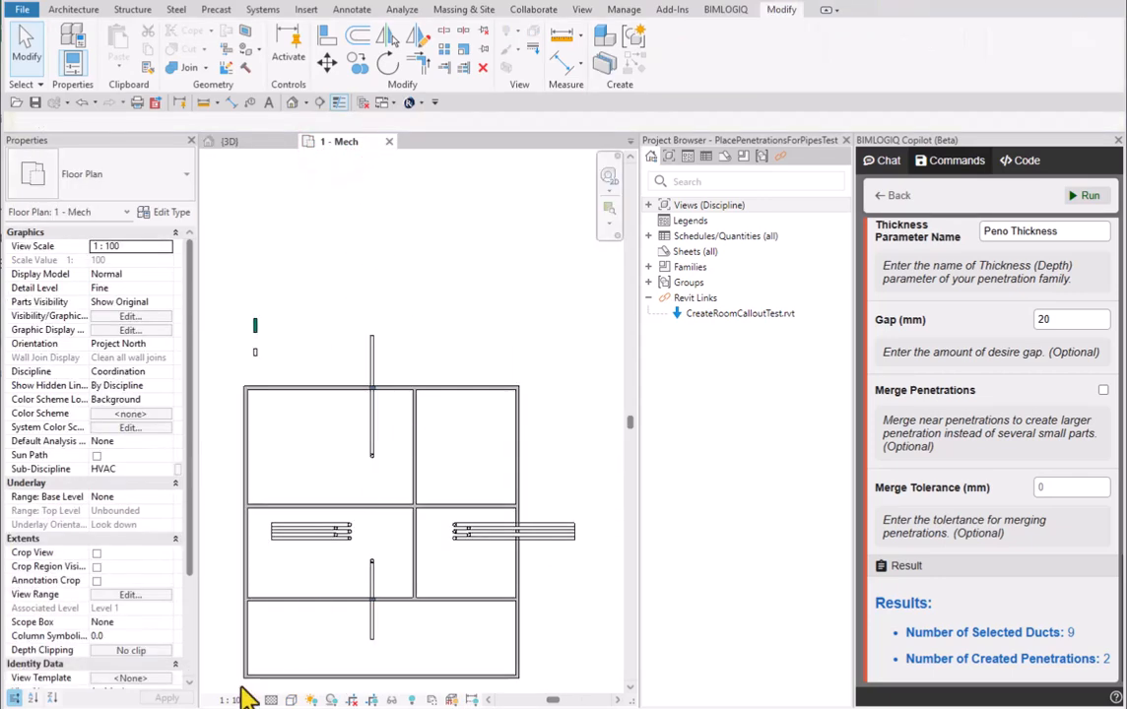
Replace the command's pipe selection with the horizontal pipe group crossing the building's right-hand exterior wall
{"action": "scroll", "coordinate": [233, 682], "scroll_direction": "up", "scroll_amount": 1}
{"action": "scroll", "coordinate": [936, 402], "scroll_direction": "up", "scroll_amount": 10}
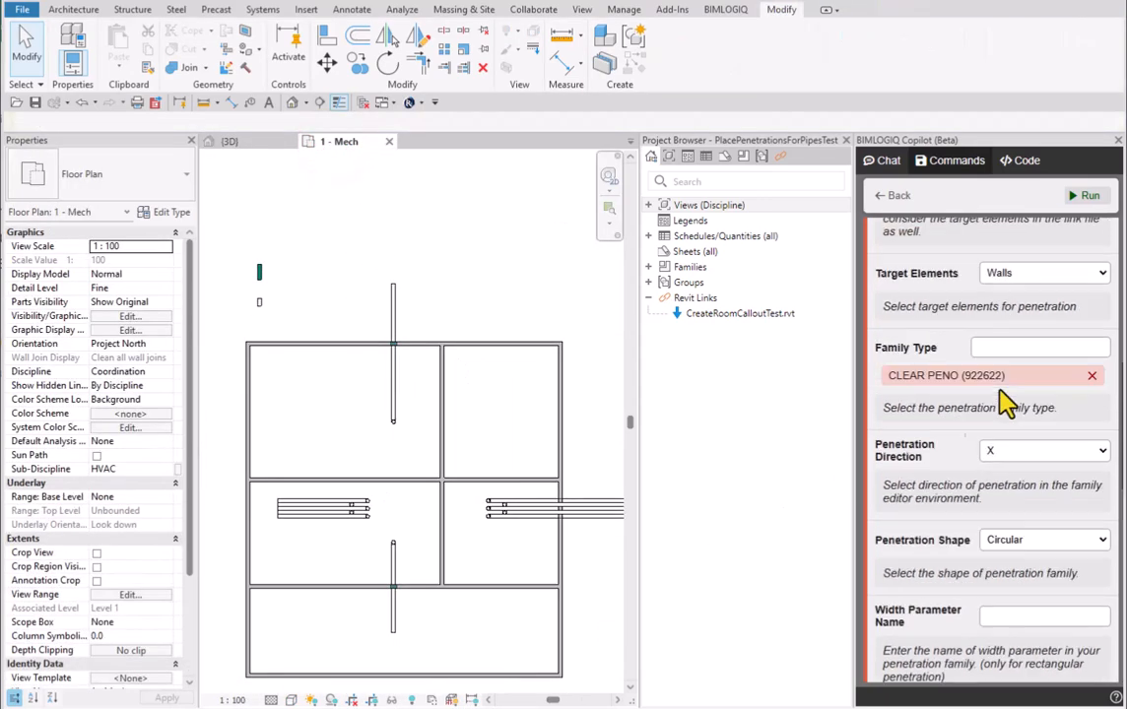
{"action": "left_click", "coordinate": [1045, 366]}
{"action": "left_click", "coordinate": [1084, 364]}
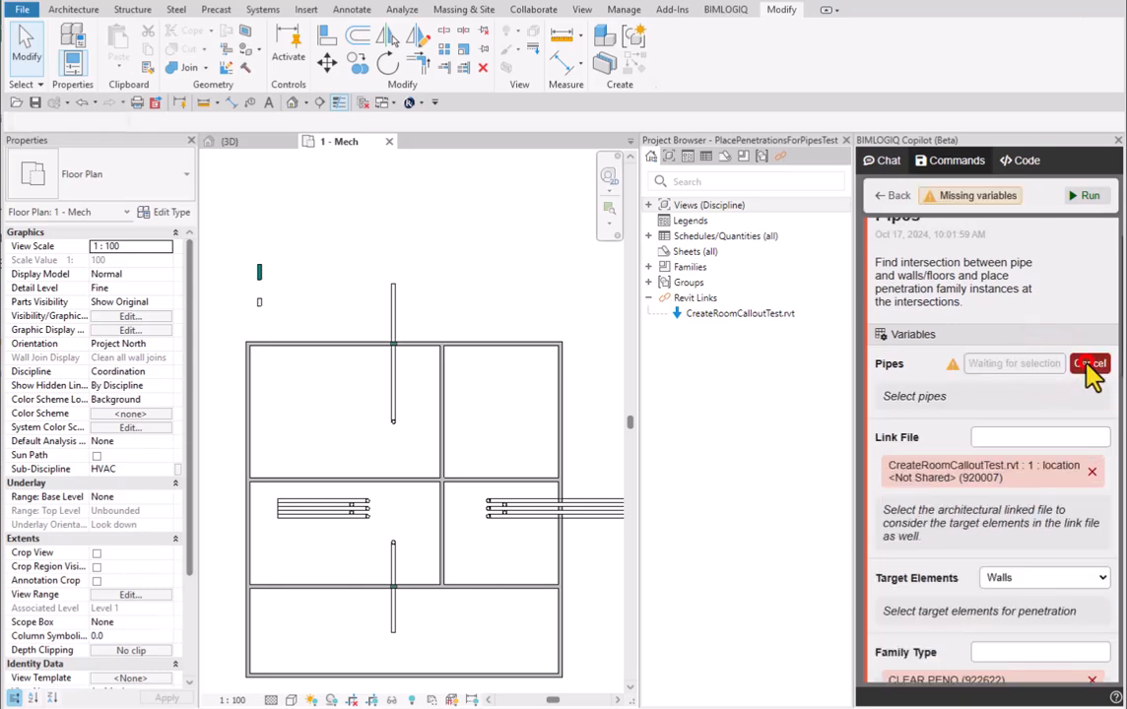
{"action": "left_click_drag", "start_coordinate": [460, 276], "coordinate": [722, 641]}
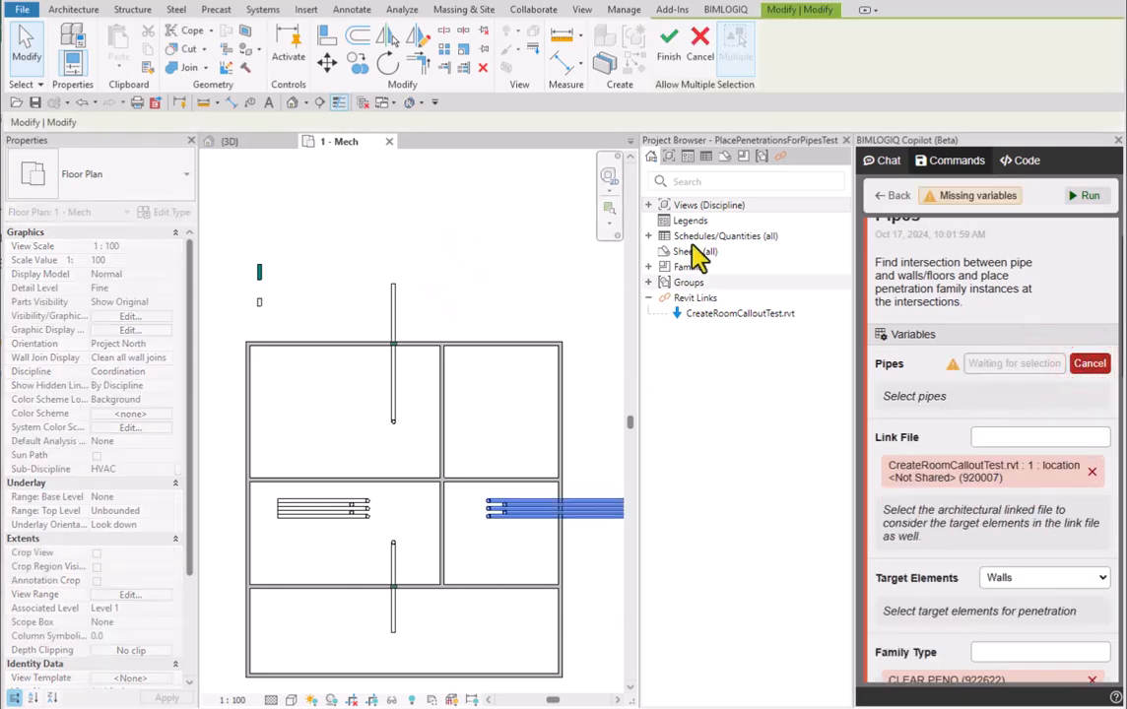
{"action": "left_click", "coordinate": [670, 49]}
Replace the CLEAR PENO family type with DUCTWORK of the RectangularDuctPeno family
{"action": "scroll", "coordinate": [965, 399], "scroll_direction": "down", "scroll_amount": 6}
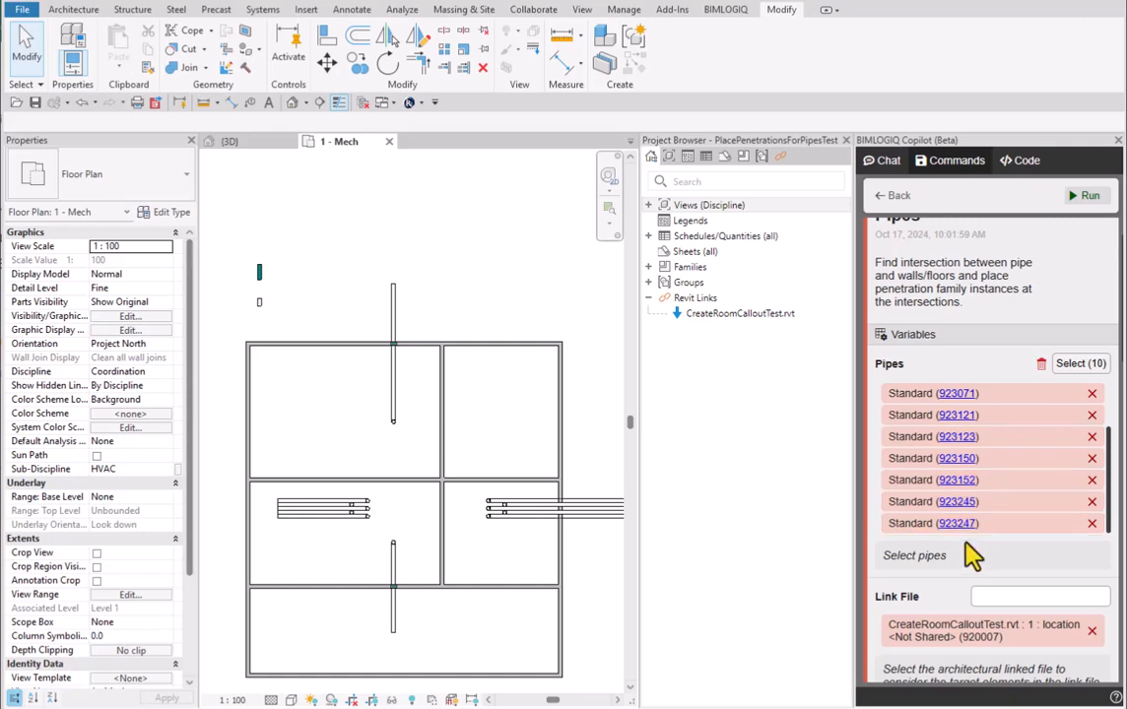
{"action": "scroll", "coordinate": [970, 556], "scroll_direction": "down", "scroll_amount": 4}
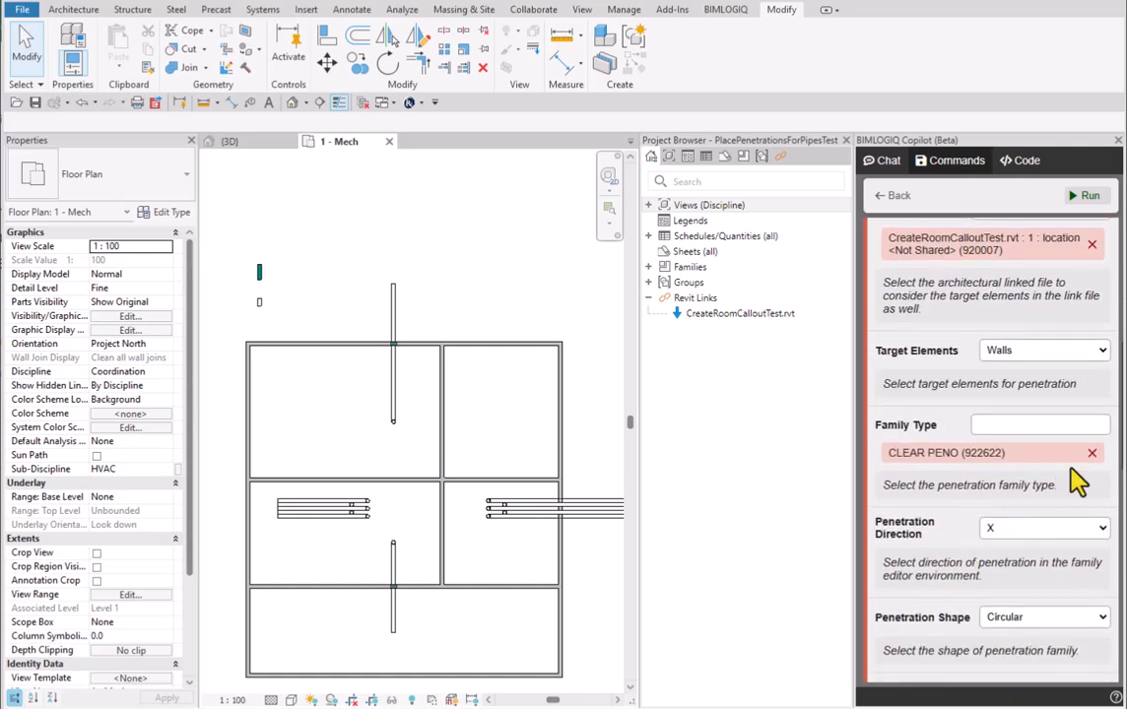
{"action": "left_click", "coordinate": [1089, 457]}
{"action": "left_click", "coordinate": [1074, 425]}
{"action": "type", "text": "d"}
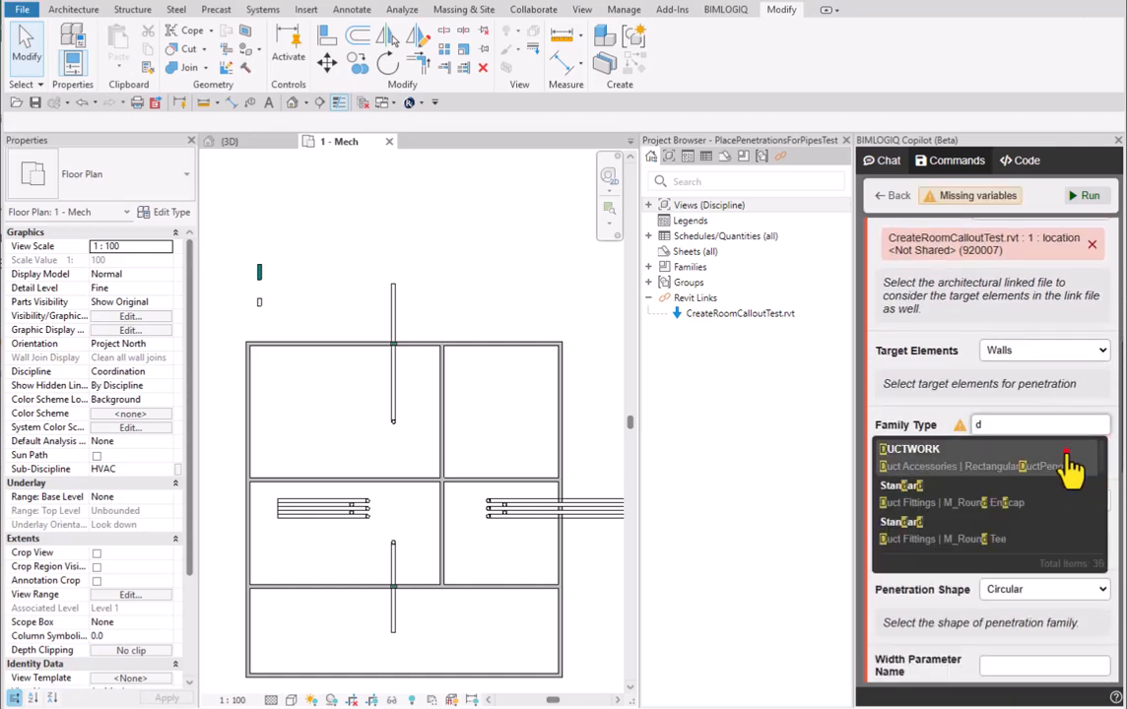
{"action": "left_click", "coordinate": [1069, 459]}
Set the penetration shape to Rectangular
{"action": "scroll", "coordinate": [1031, 478], "scroll_direction": "down", "scroll_amount": 3}
{"action": "left_click", "coordinate": [1031, 462]}
{"action": "left_click", "coordinate": [1036, 484]}
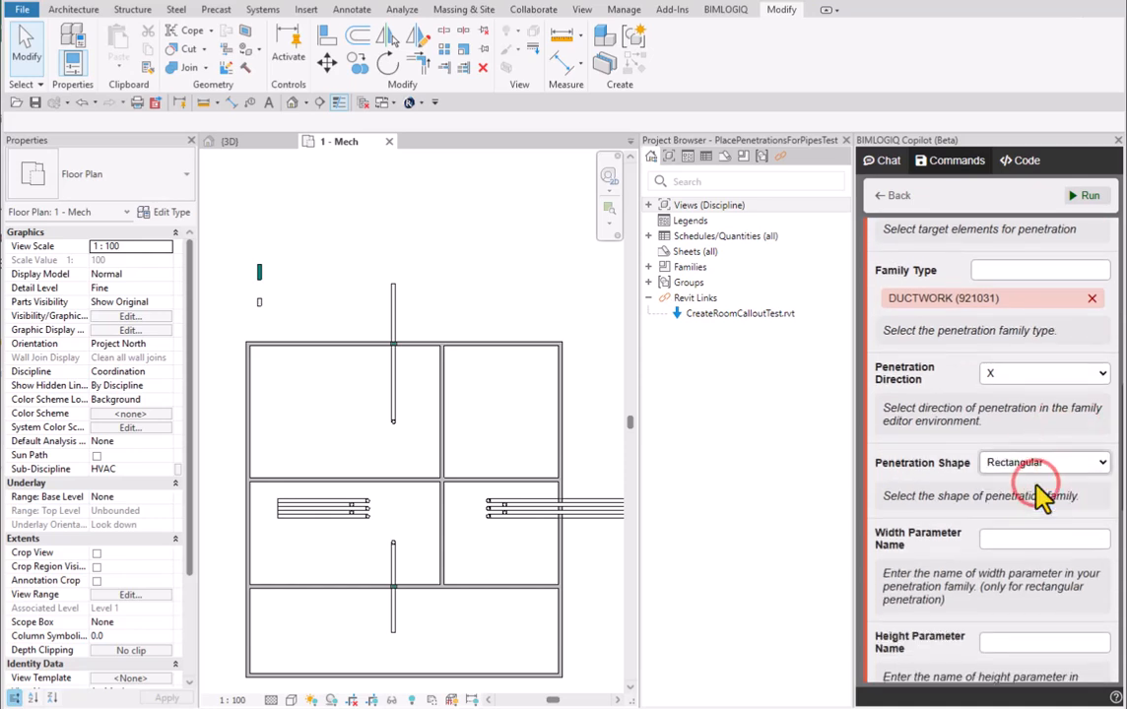
Select the rectangular penetration above the building for reference and set the width parameter name to W0 and the height parameter name to H0
{"action": "scroll", "coordinate": [1039, 488], "scroll_direction": "down", "scroll_amount": 3}
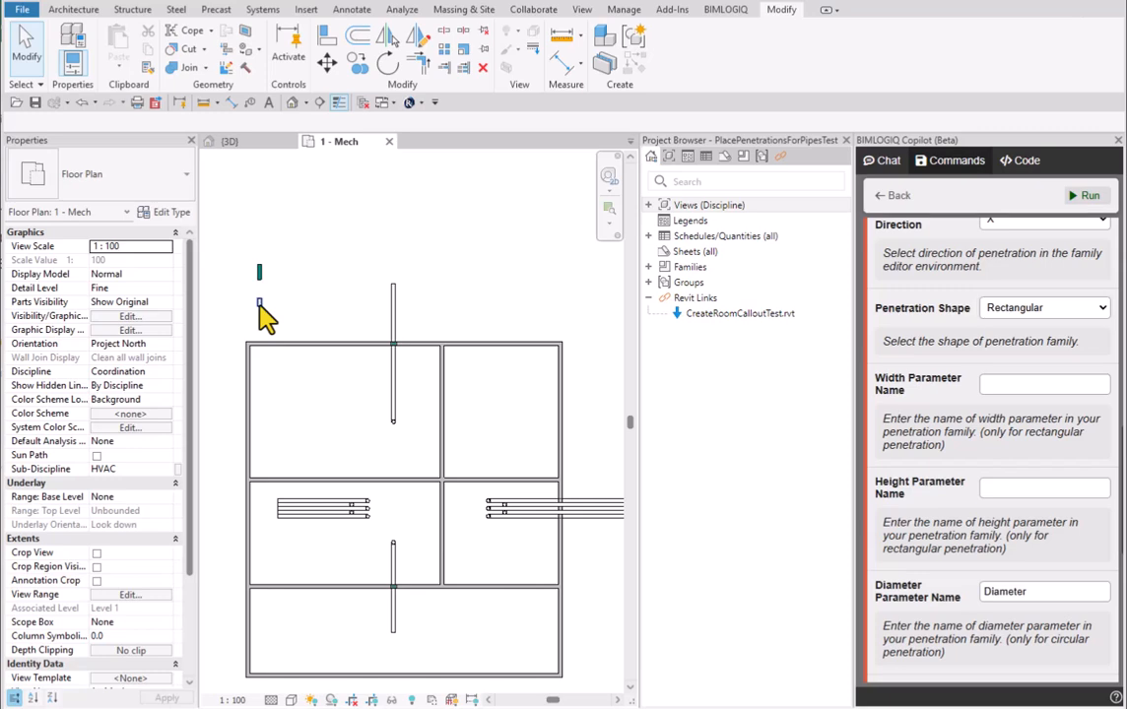
{"action": "left_click", "coordinate": [259, 303]}
{"action": "left_click", "coordinate": [1044, 383]}
{"action": "type", "text": "W0"}
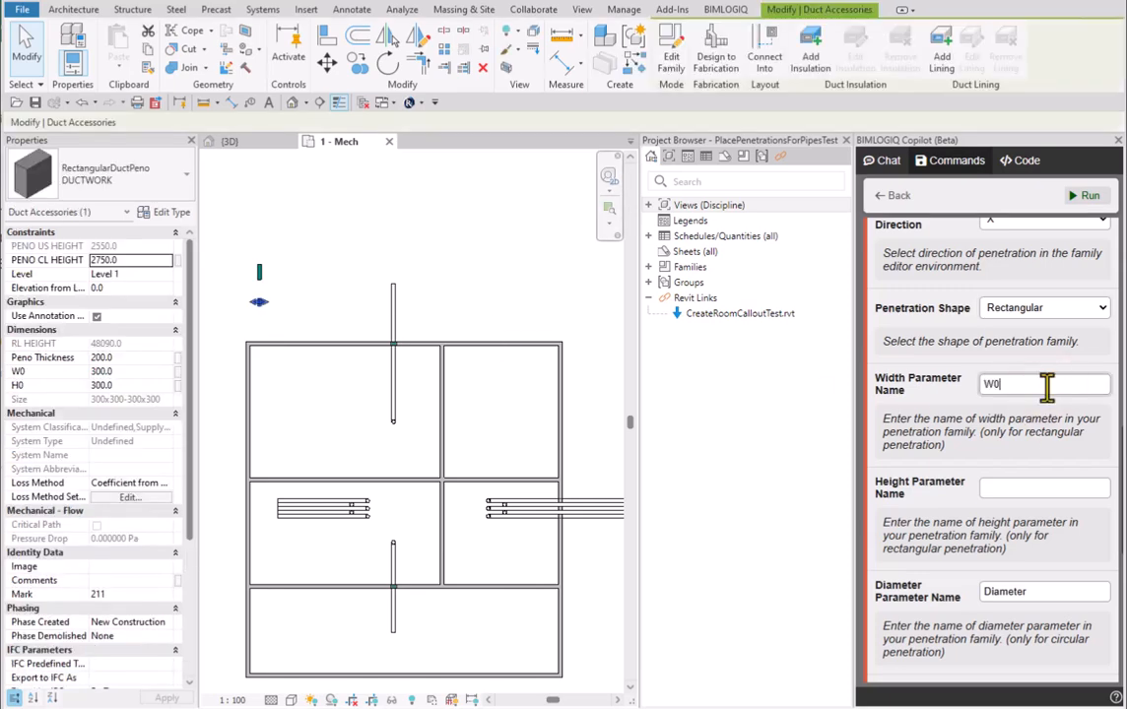
{"action": "left_click", "coordinate": [1050, 492]}
{"action": "type", "text": "H0"}
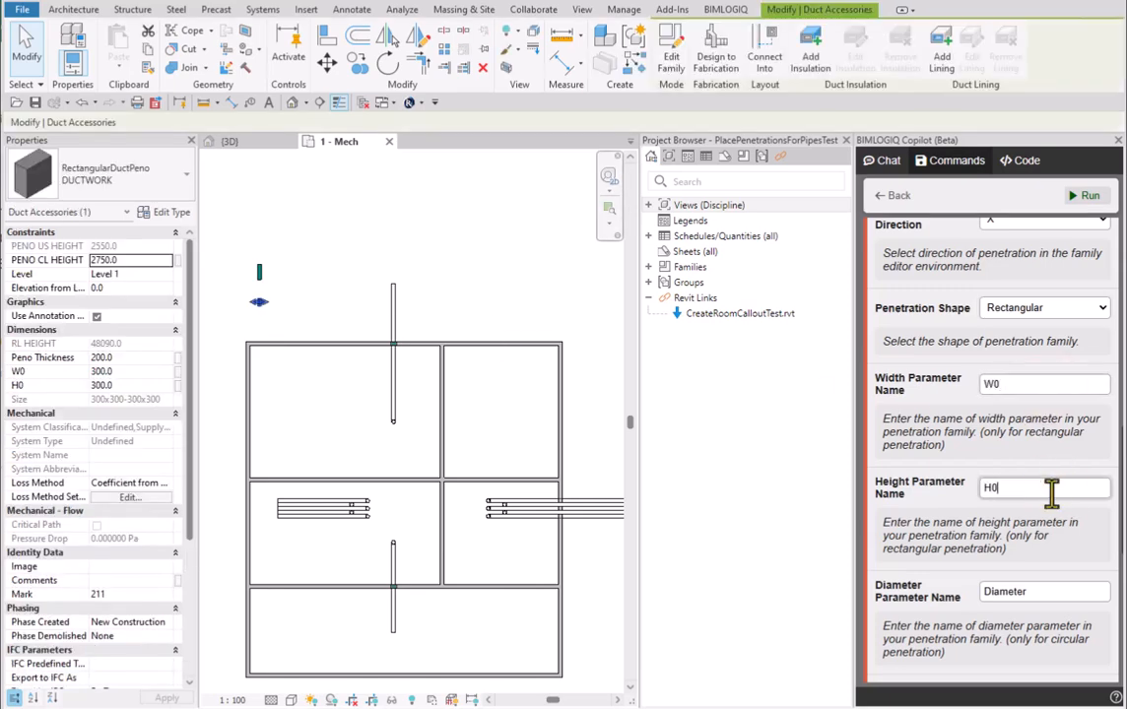
Clear the diameter parameter name and set the gap to 20 mm
{"action": "scroll", "coordinate": [1051, 503], "scroll_direction": "down", "scroll_amount": 1}
{"action": "double_click", "coordinate": [1057, 511]}
{"action": "key", "text": "BackSpace"}
{"action": "scroll", "coordinate": [1064, 500], "scroll_direction": "down", "scroll_amount": 3}
{"action": "left_click", "coordinate": [1086, 465]}
{"action": "scroll", "coordinate": [1083, 470], "scroll_direction": "down", "scroll_amount": 1}
{"action": "scroll", "coordinate": [1081, 480], "scroll_direction": "down", "scroll_amount": 2}
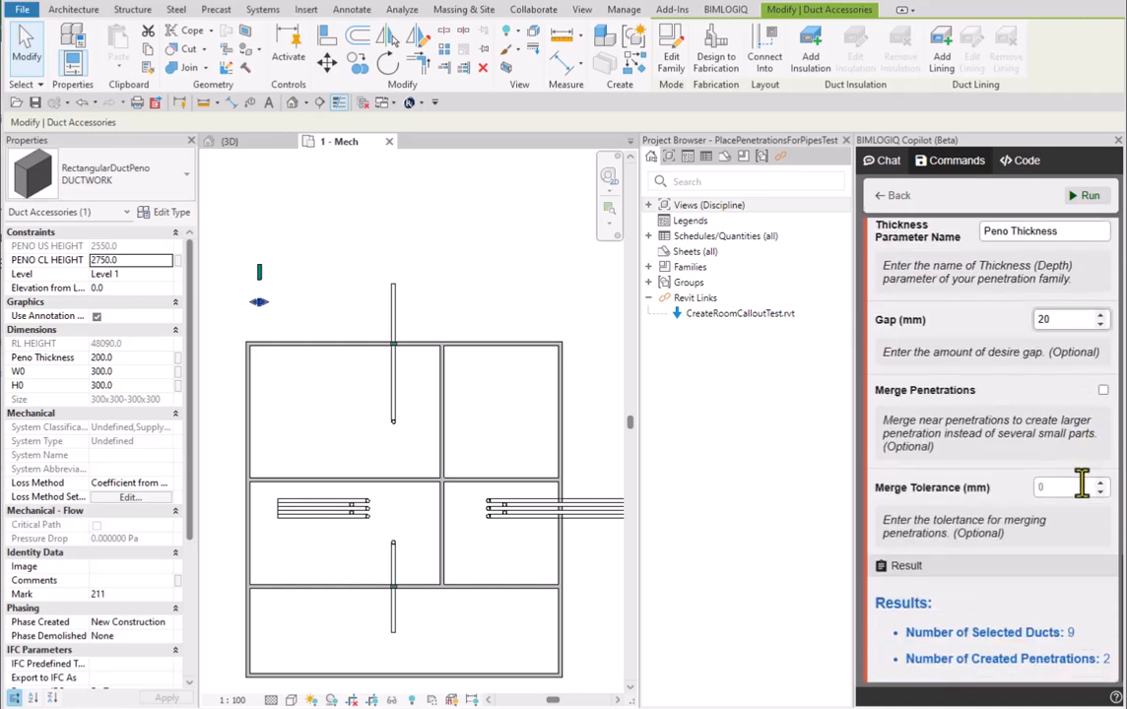
Enable merging of nearby penetrations with a merge tolerance of 400 mm and run the command
{"action": "left_click", "coordinate": [1103, 390]}
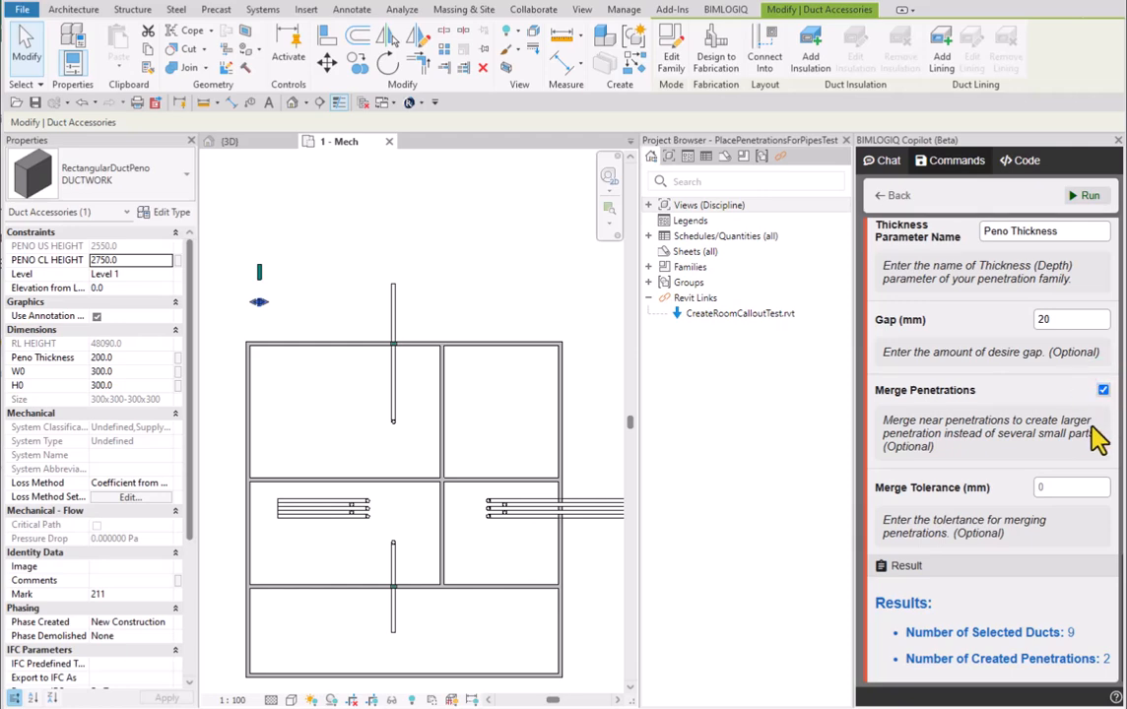
{"action": "left_click", "coordinate": [1077, 486]}
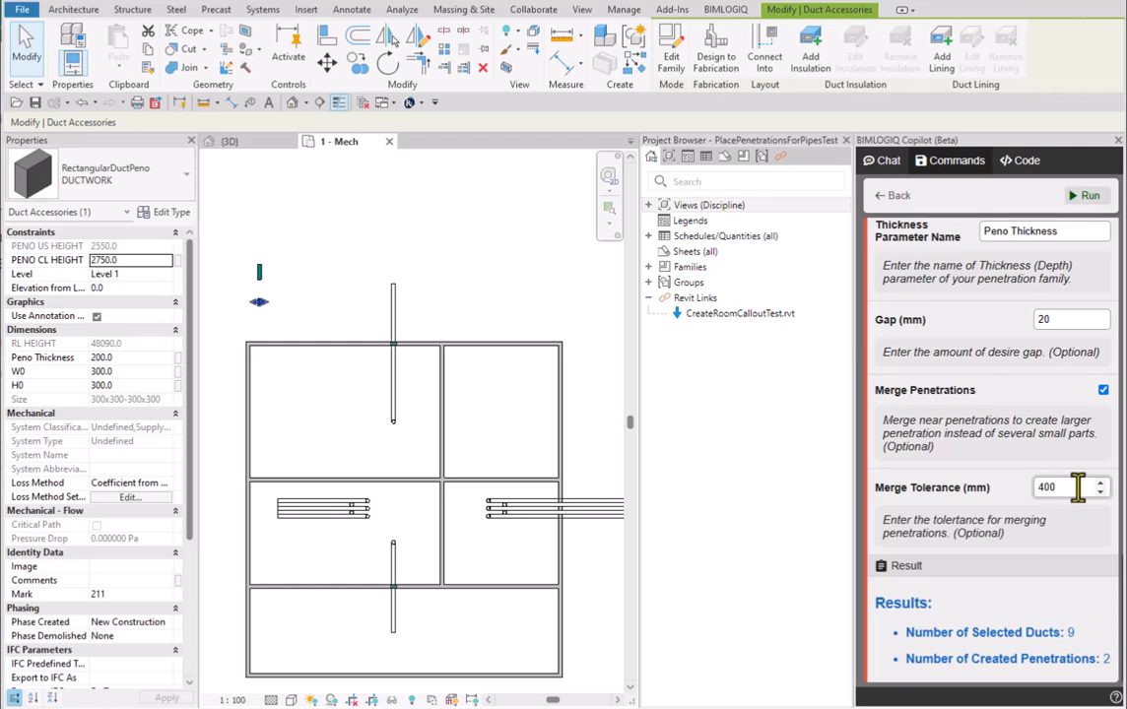
{"action": "left_click", "coordinate": [1087, 197]}
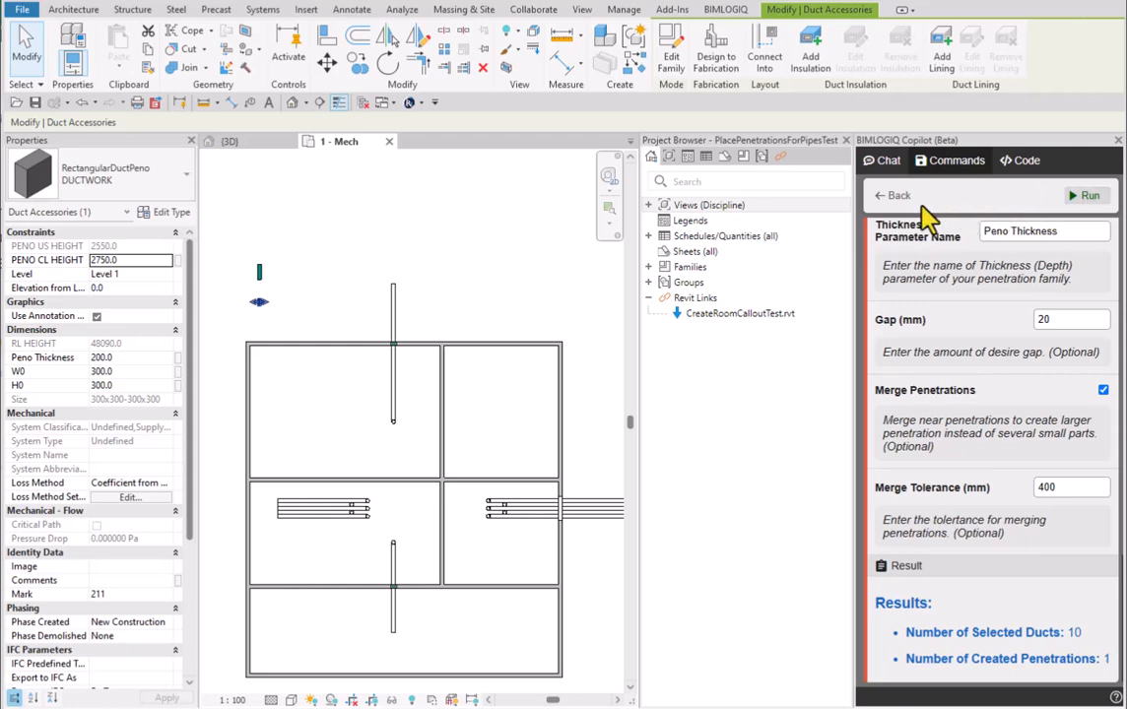
Select the new rectangular penetration in the building's right-hand exterior wall and examine it in the 3D view
{"action": "left_click", "coordinate": [510, 221]}
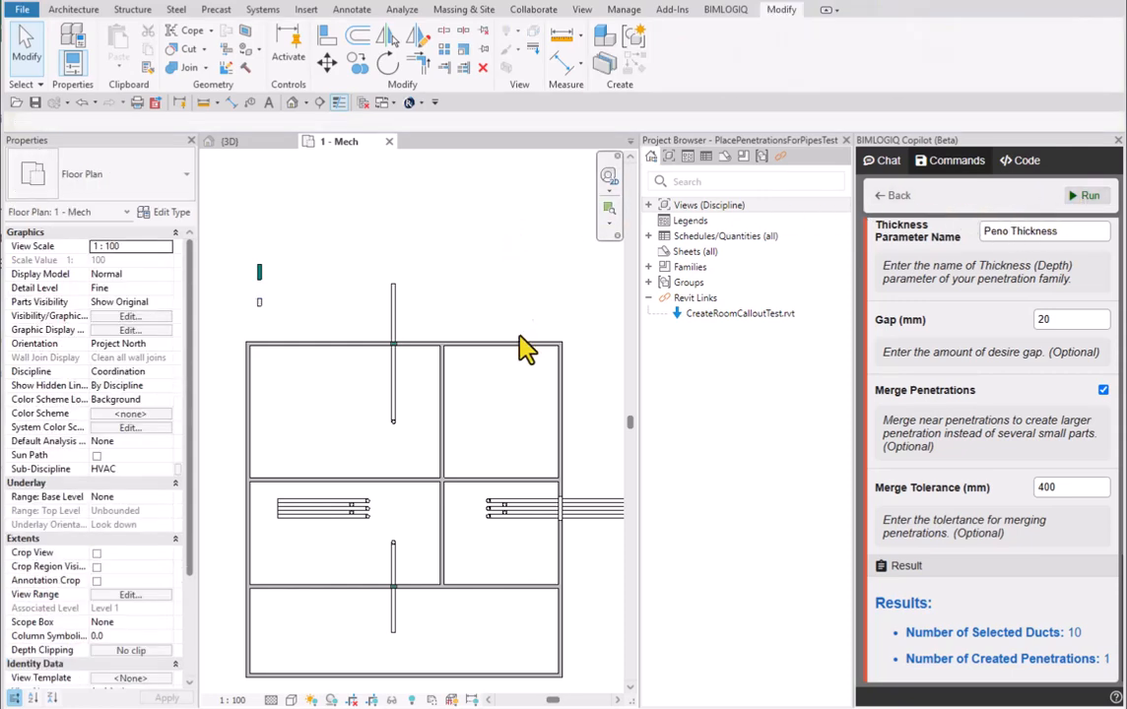
{"action": "scroll", "coordinate": [565, 522], "scroll_direction": "up", "scroll_amount": 5}
{"action": "left_click", "coordinate": [559, 523]}
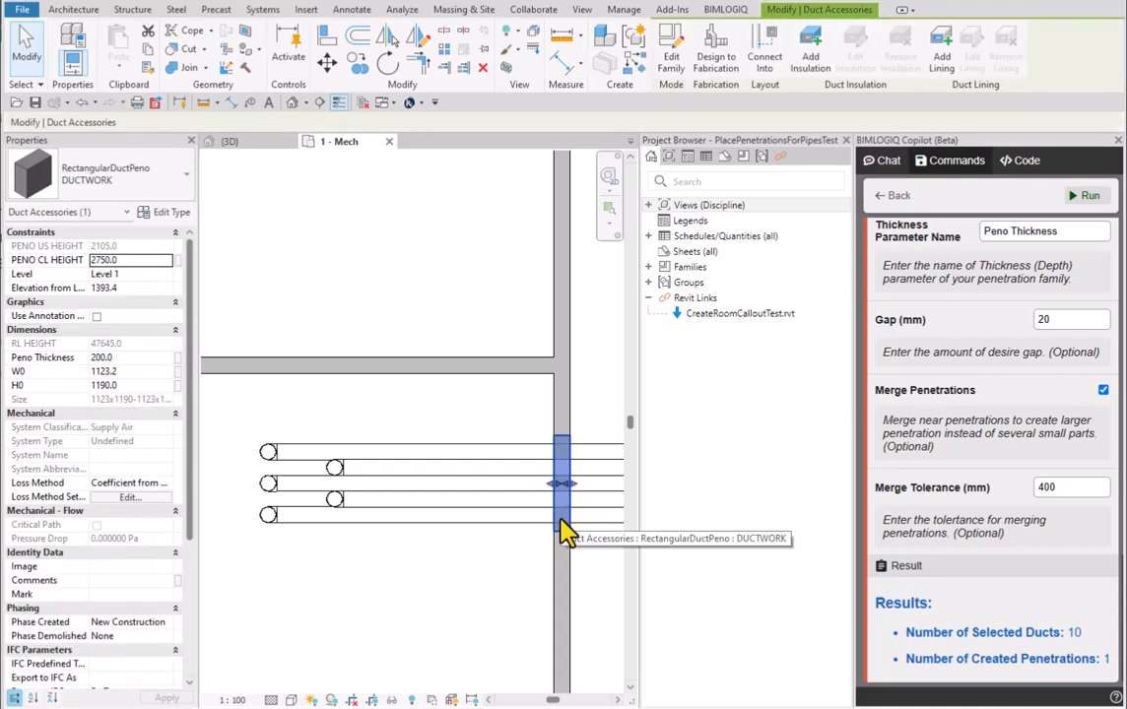
{"action": "left_click", "coordinate": [258, 145]}
{"action": "scroll", "coordinate": [454, 524], "scroll_direction": "up", "scroll_amount": 2}
{"action": "scroll", "coordinate": [451, 523], "scroll_direction": "up", "scroll_amount": 5}
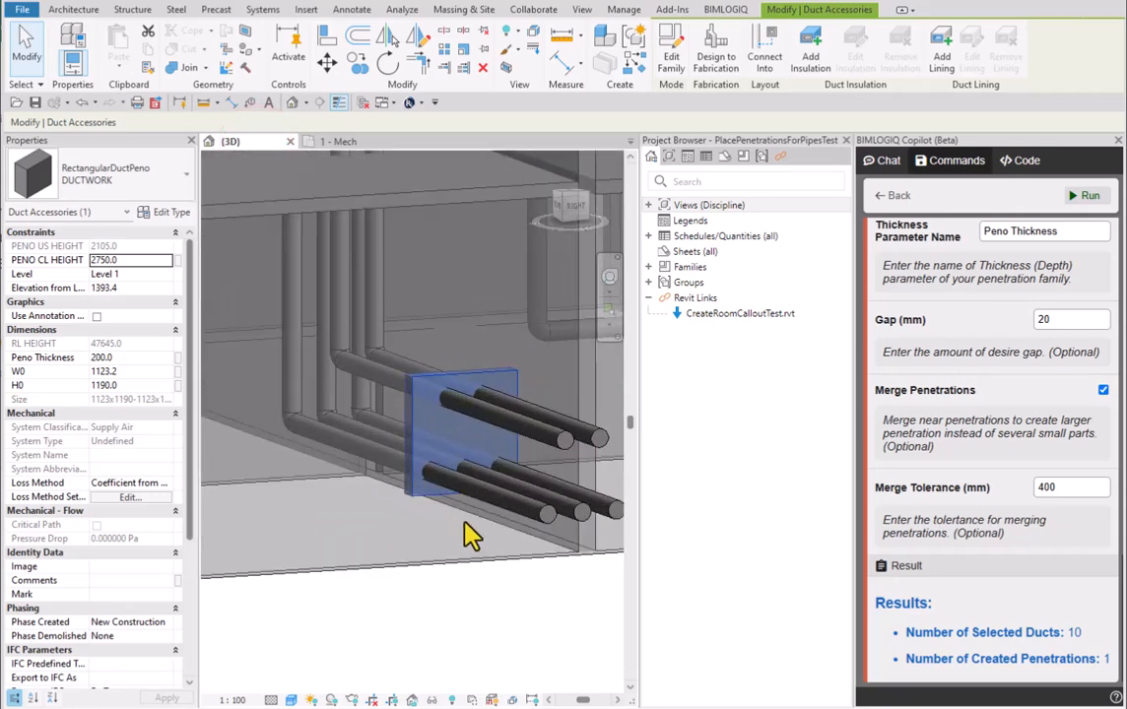